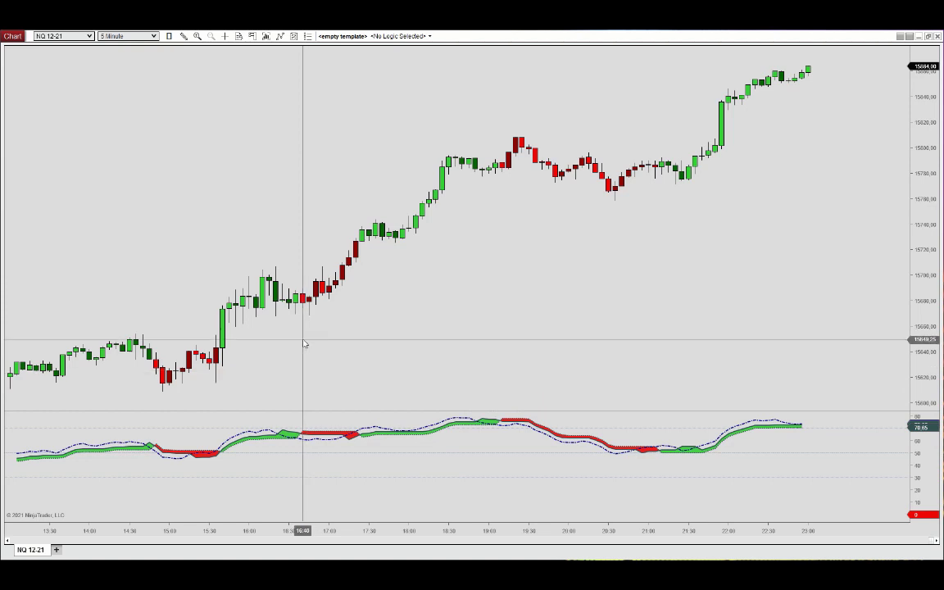
Set the amaQQE indicator's trend definition to Thrust and apply it to the chart
click(419, 433)
right_click(419, 435)
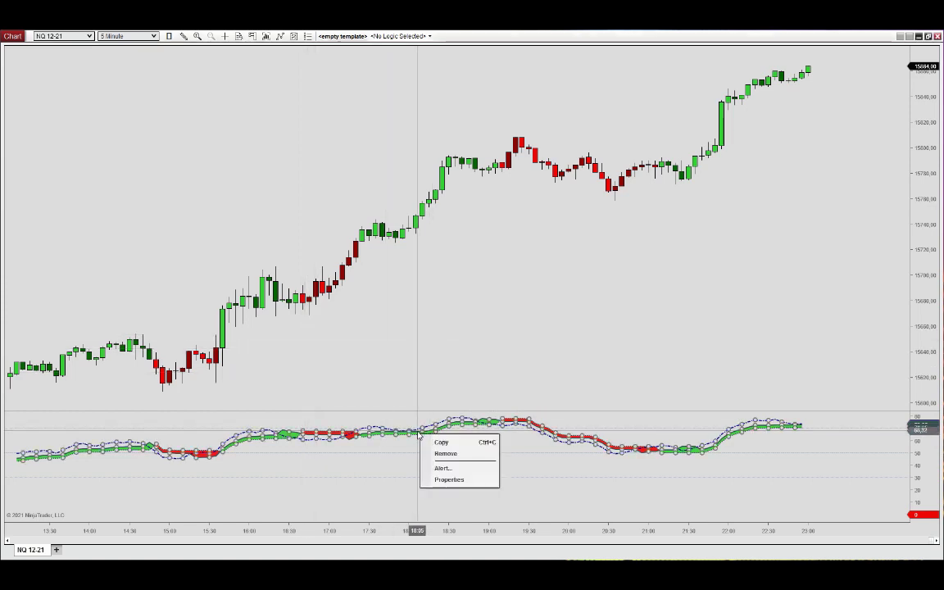
click(443, 469)
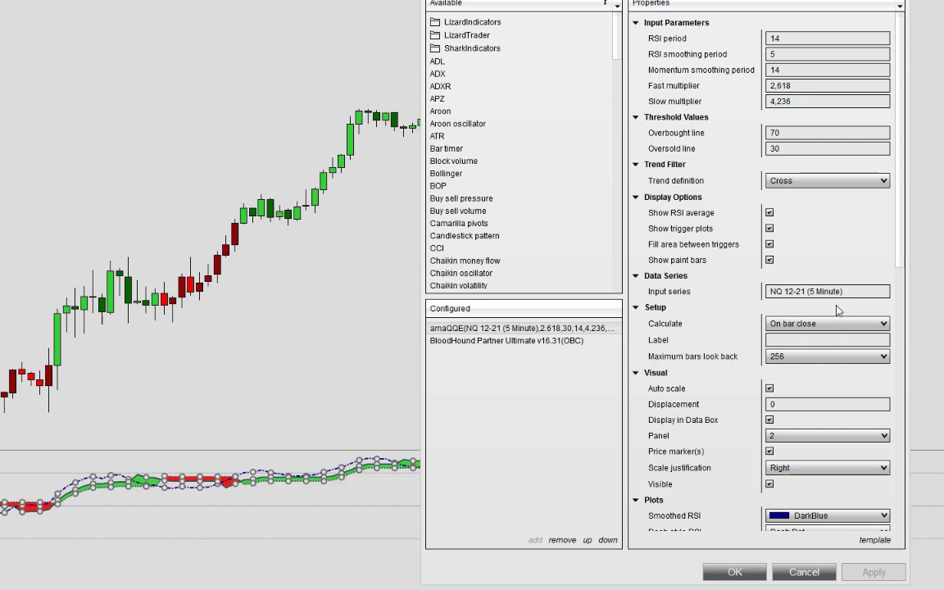
click(853, 181)
click(827, 206)
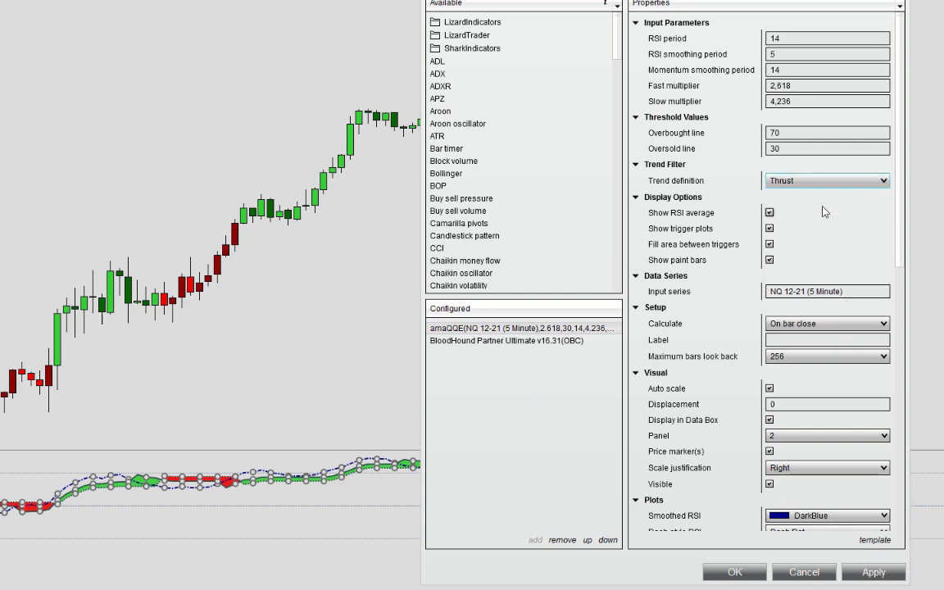
click(735, 572)
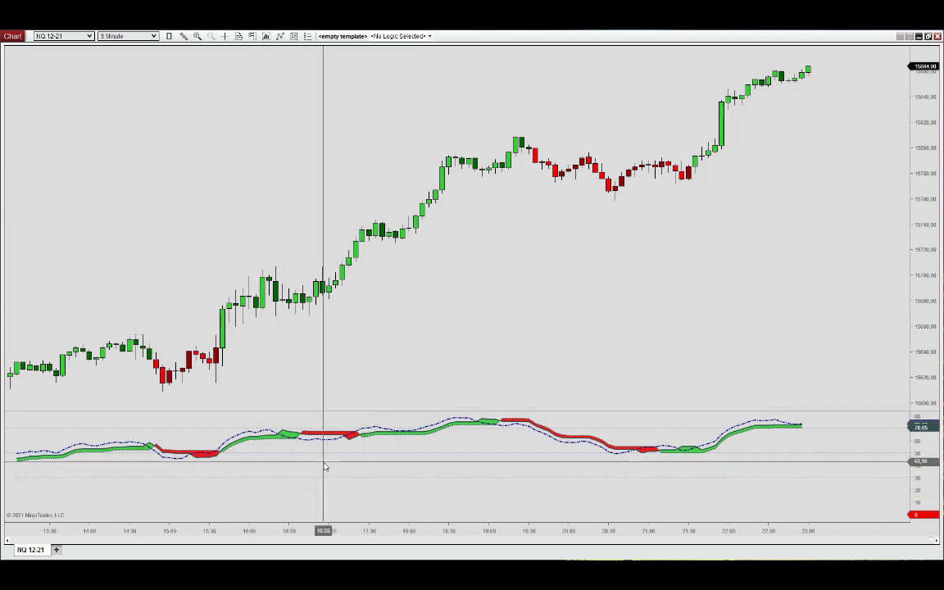
In the amaQQE indicator's line settings, make the upper line Red with a plot width of 3
click(350, 436)
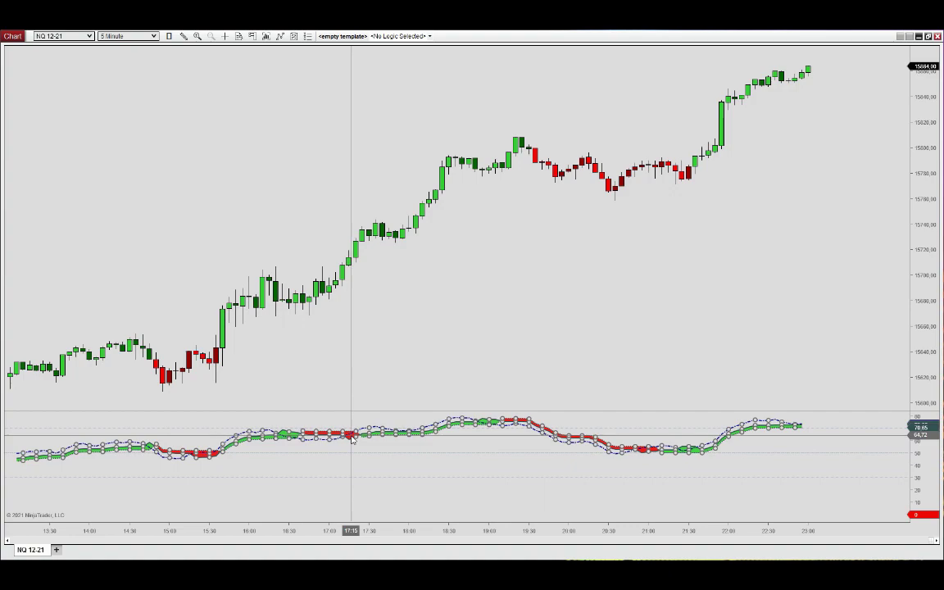
key(ctrl+i)
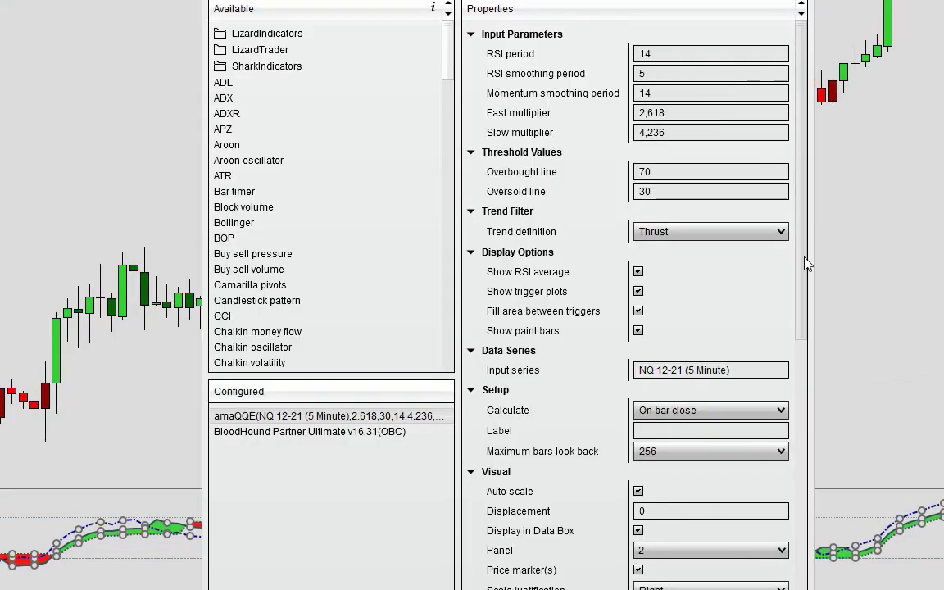
scroll(776, 300, down, 10)
scroll(815, 537, down, 4)
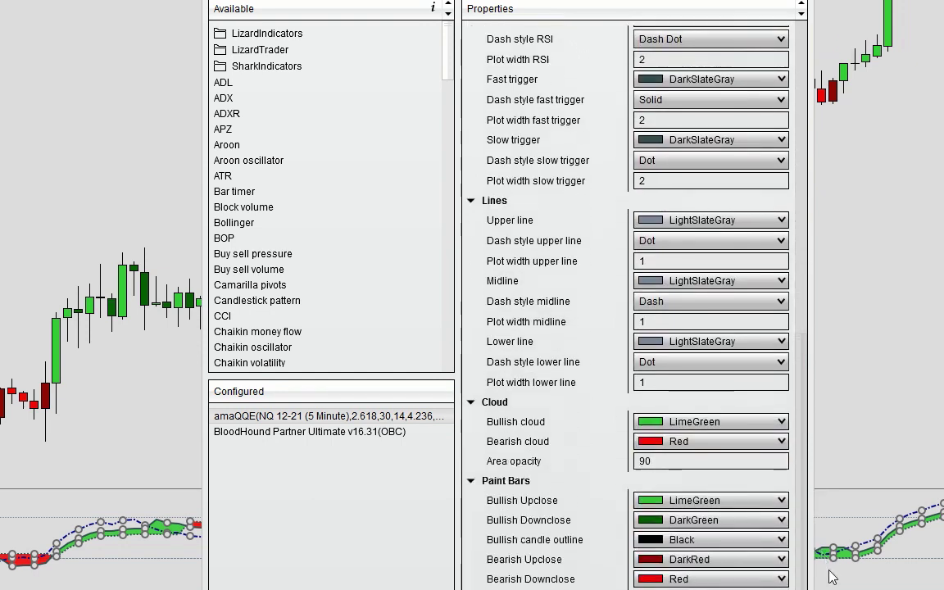
click(783, 221)
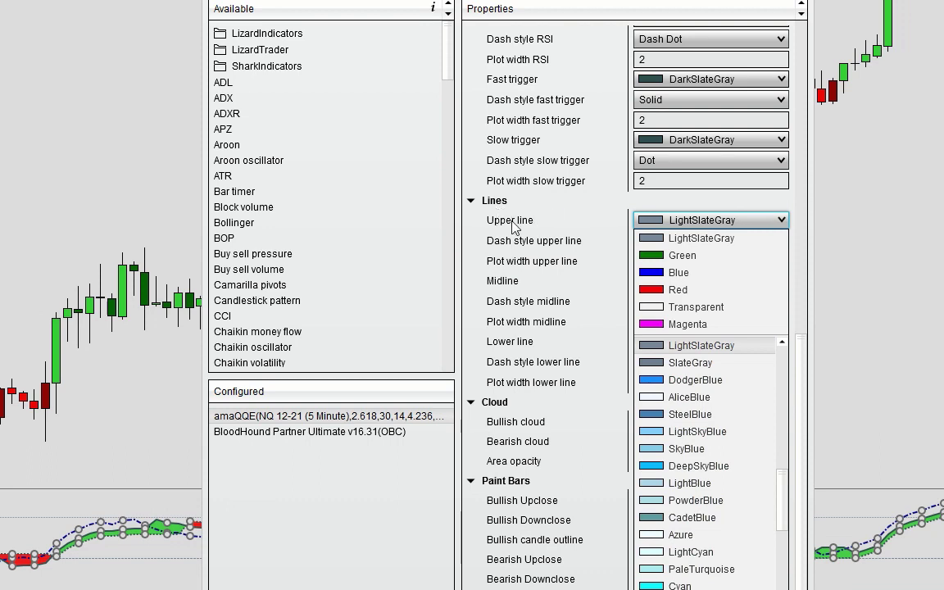
click(668, 291)
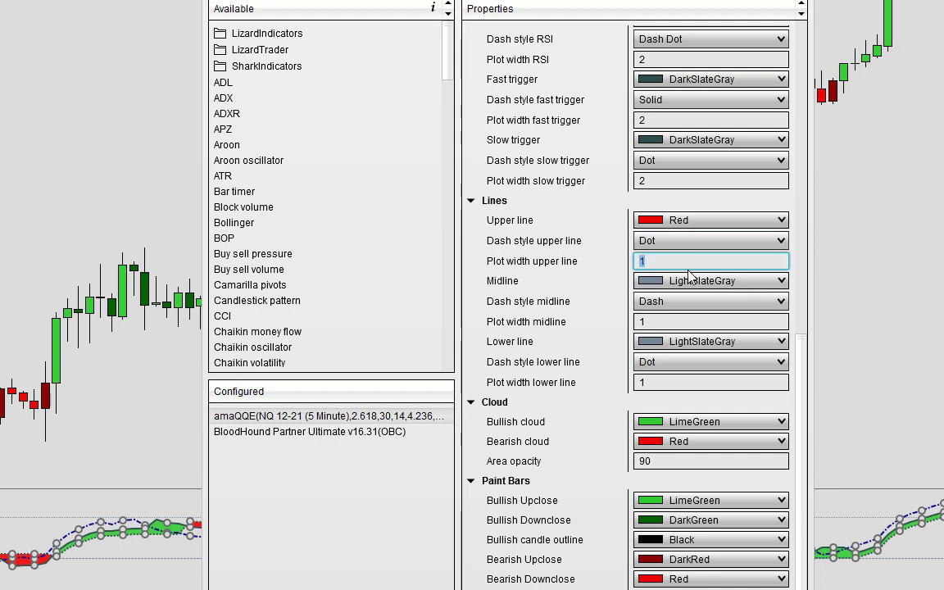
text(3)
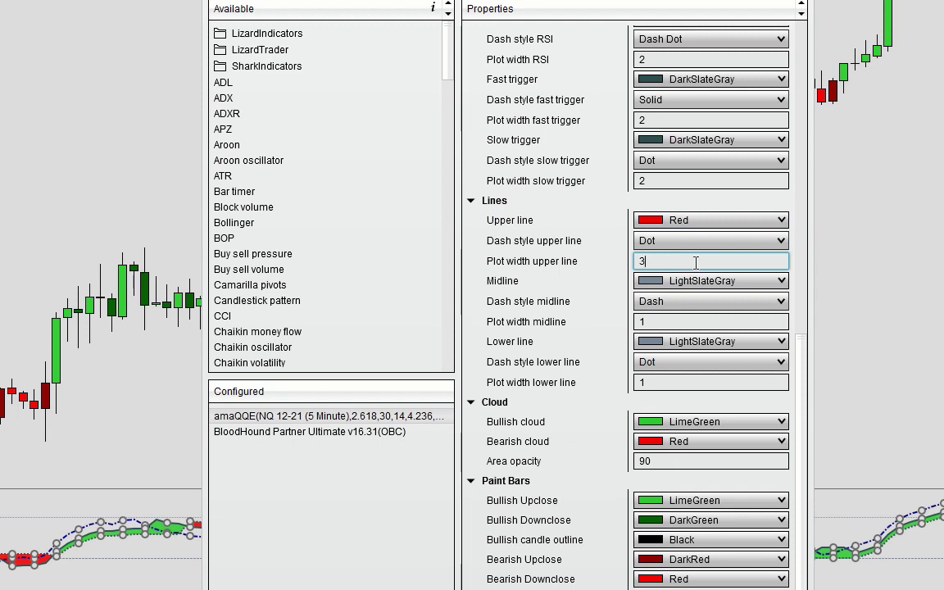
Make the amaQQE midline Blue with a plot width of 3
click(782, 282)
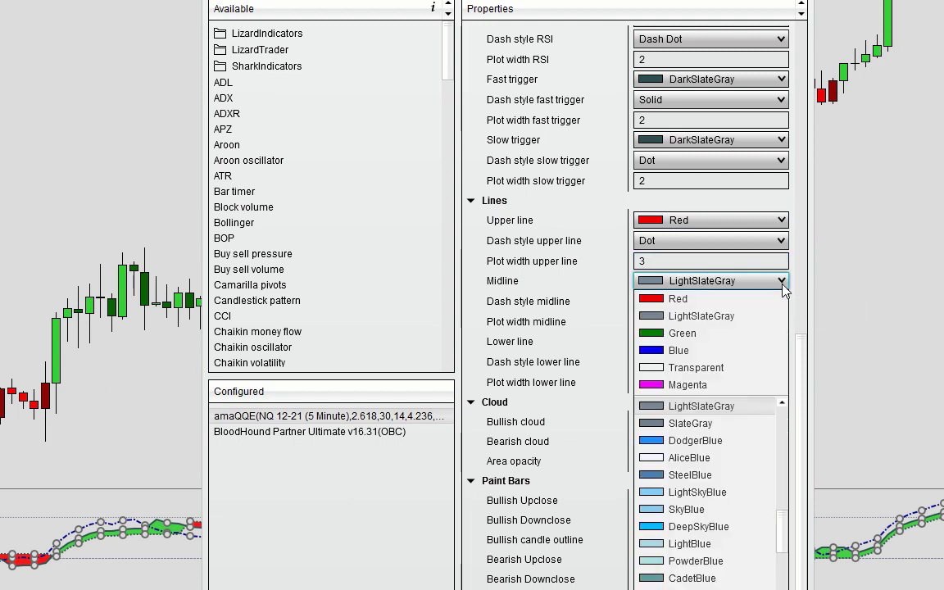
click(679, 351)
click(659, 323)
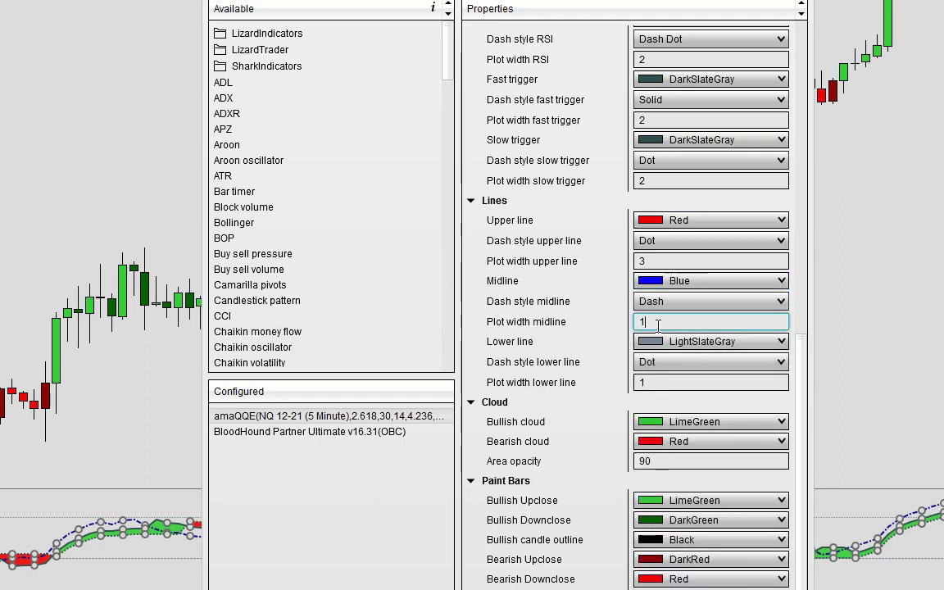
Make the amaQQE lower line Green with a plot width of 3 and apply the line settings to the chart
click(779, 344)
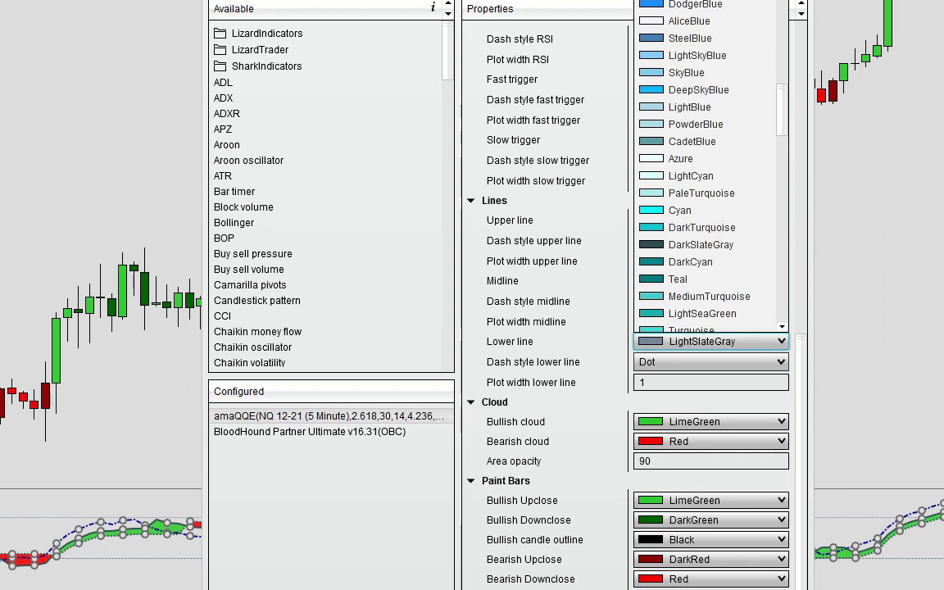
click(712, 326)
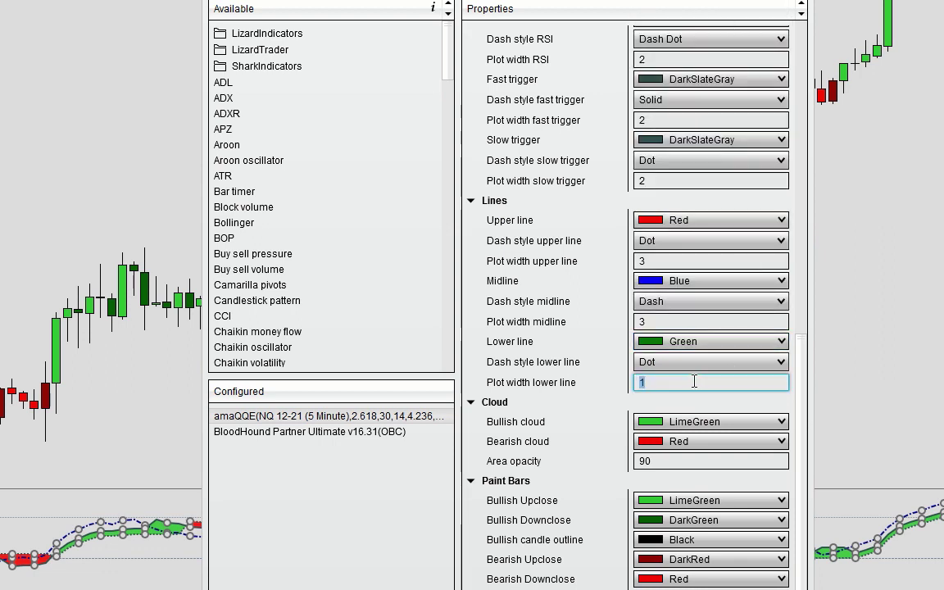
text(3)
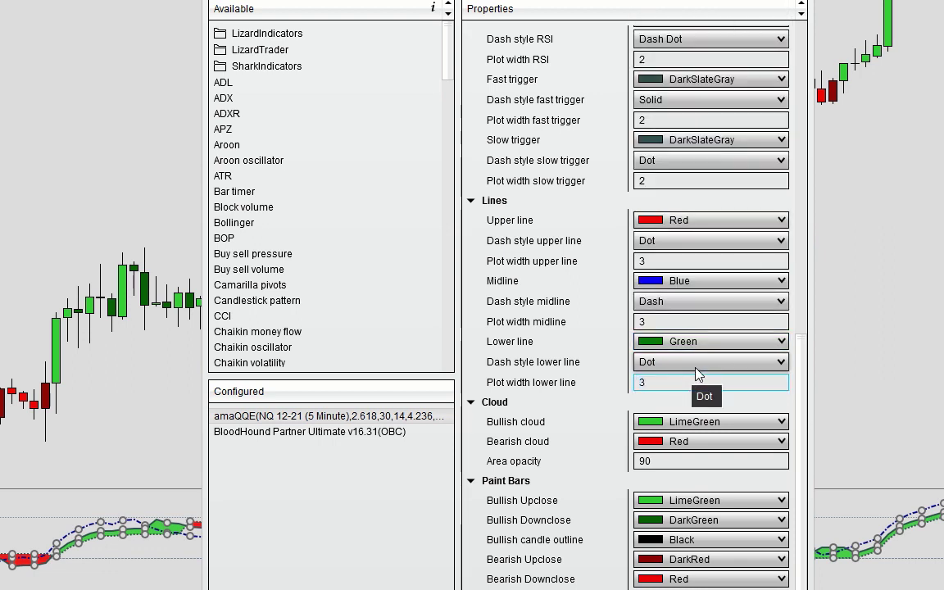
mouse_move(802, 517)
mouse_down()
mouse_move(799, 414)
mouse_move(775, 278)
mouse_move(719, 254)
mouse_up()
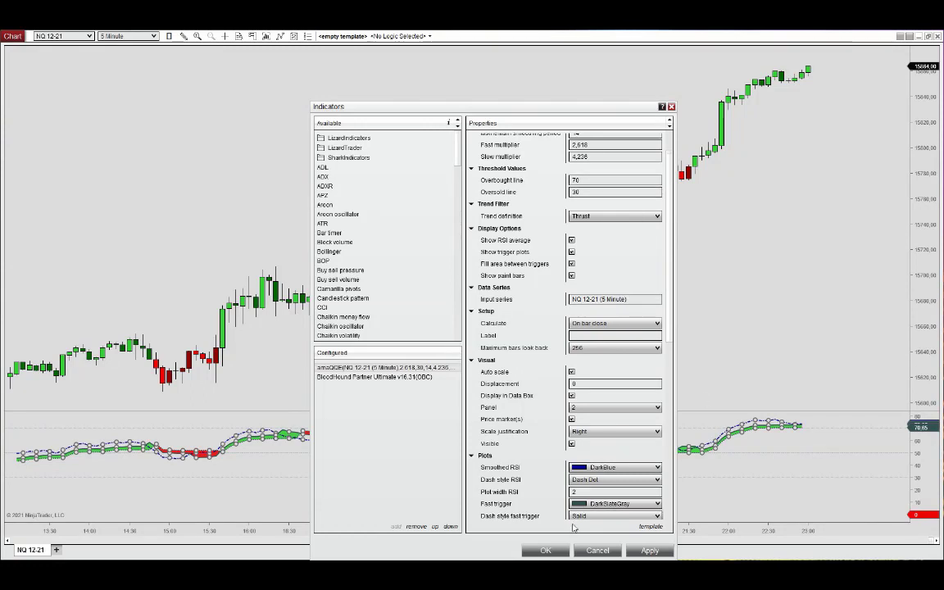
click(554, 553)
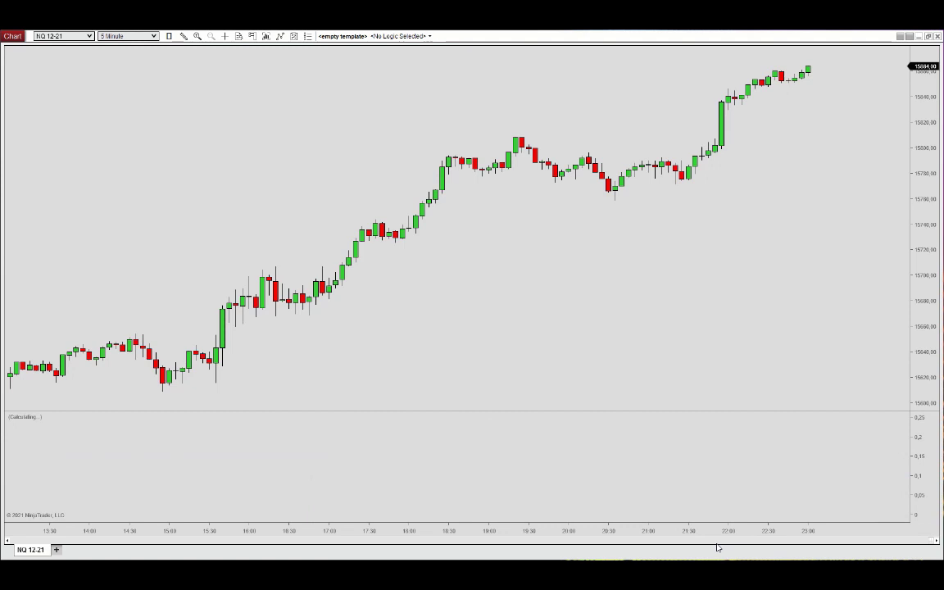
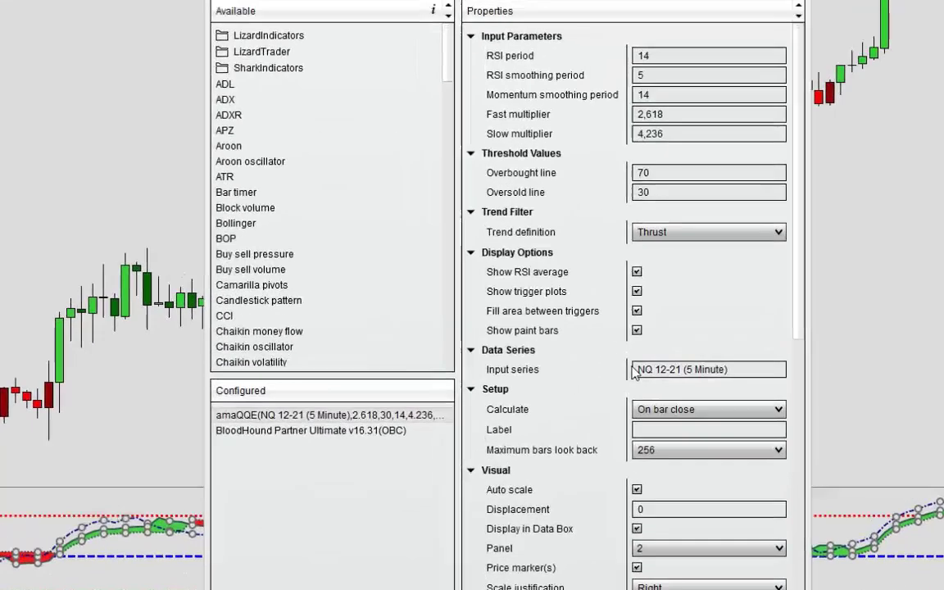
Choose amaHeikinAshi from the LizardIndicators folder as the amaQQE indicator's input series
click(637, 373)
click(638, 371)
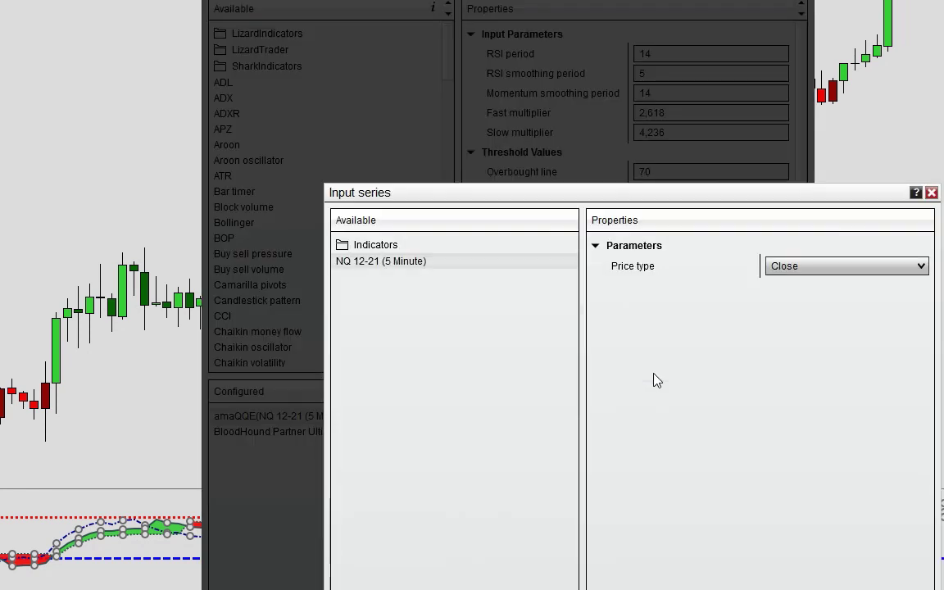
click(365, 247)
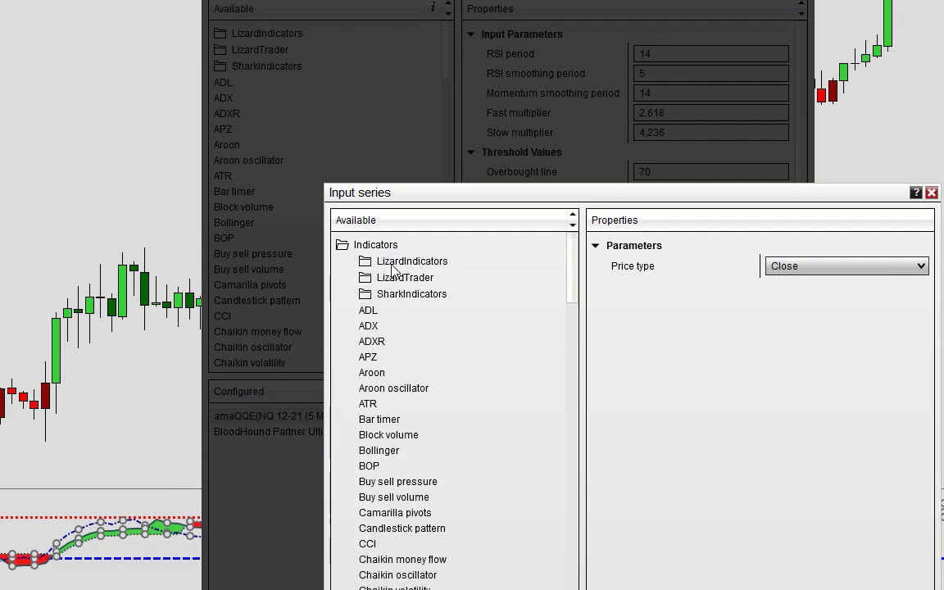
click(401, 262)
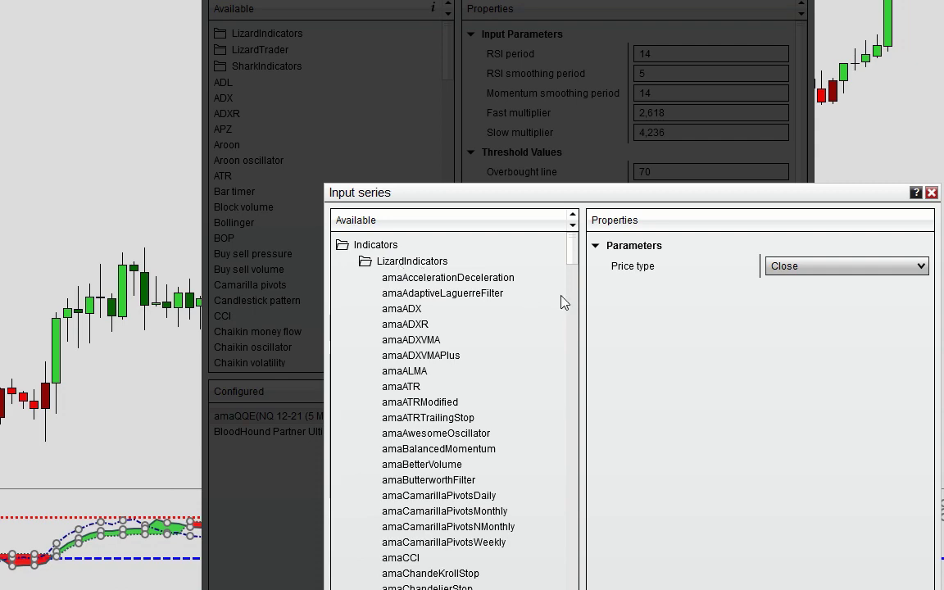
drag(574, 262, 596, 331)
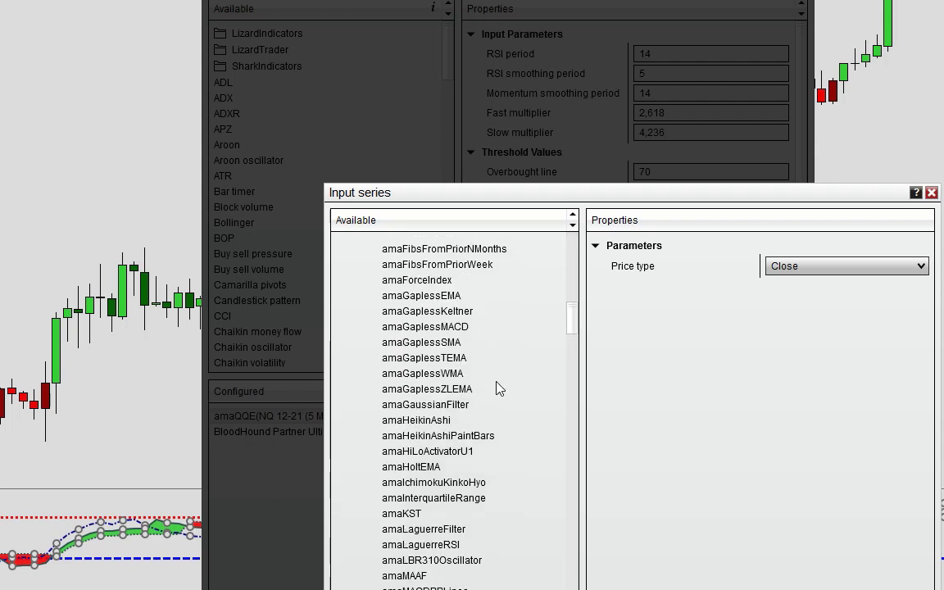
click(437, 421)
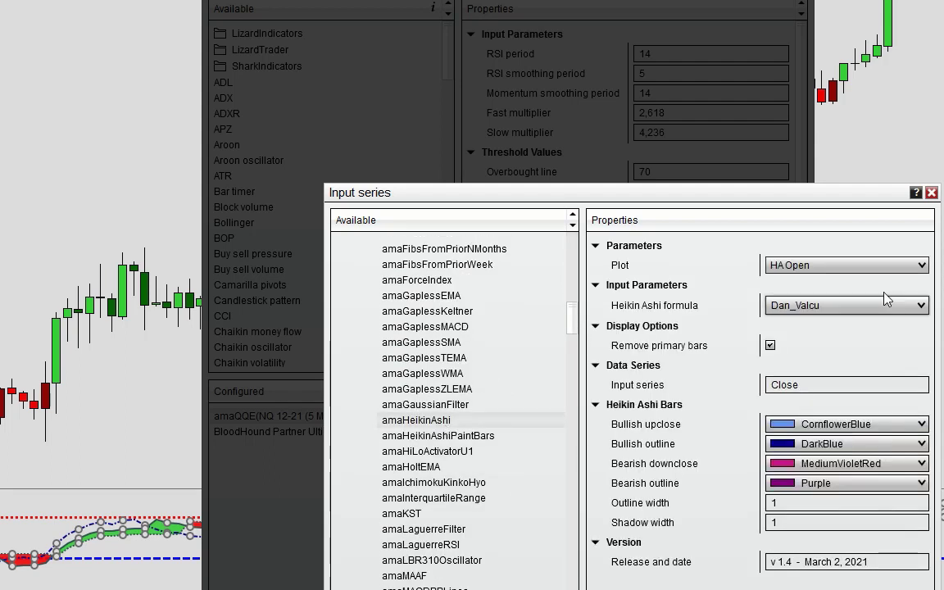
Set the Heikin Ashi input's plot to HAClose and apply the indicator settings to the chart
click(892, 267)
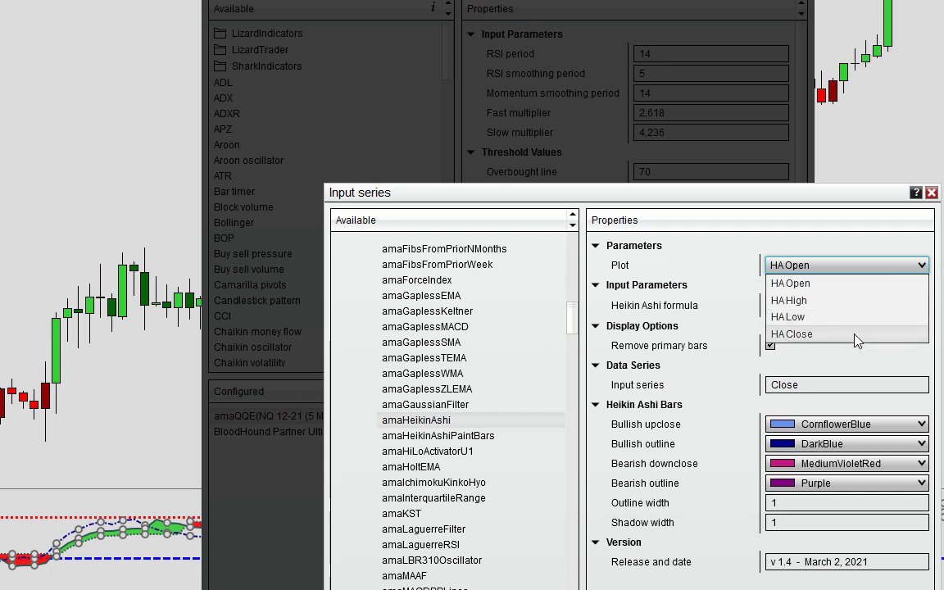
click(812, 334)
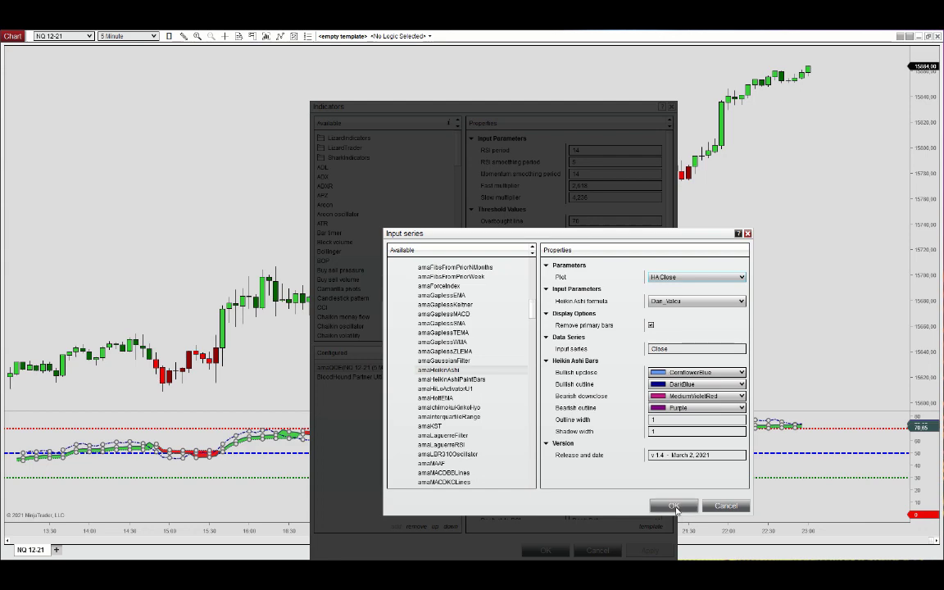
click(674, 507)
click(545, 550)
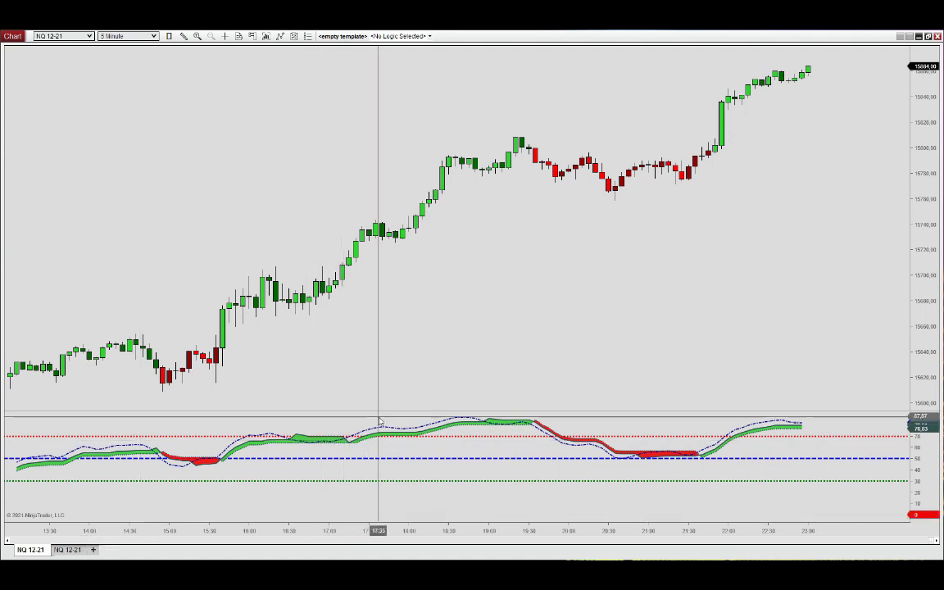
Compare the amaQQE panel between the two NQ 12-21 charts, ending on the second chart
click(65, 550)
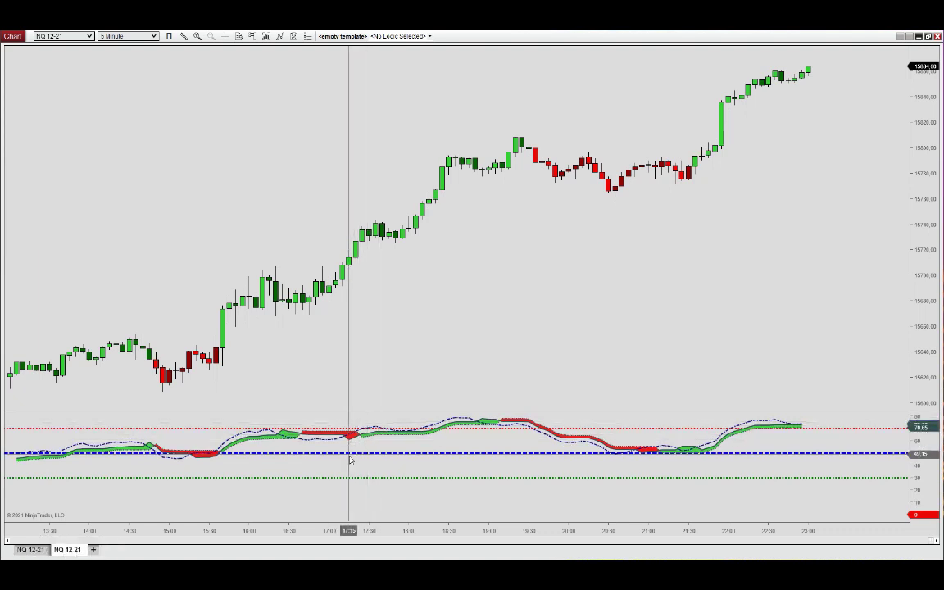
click(24, 551)
click(67, 552)
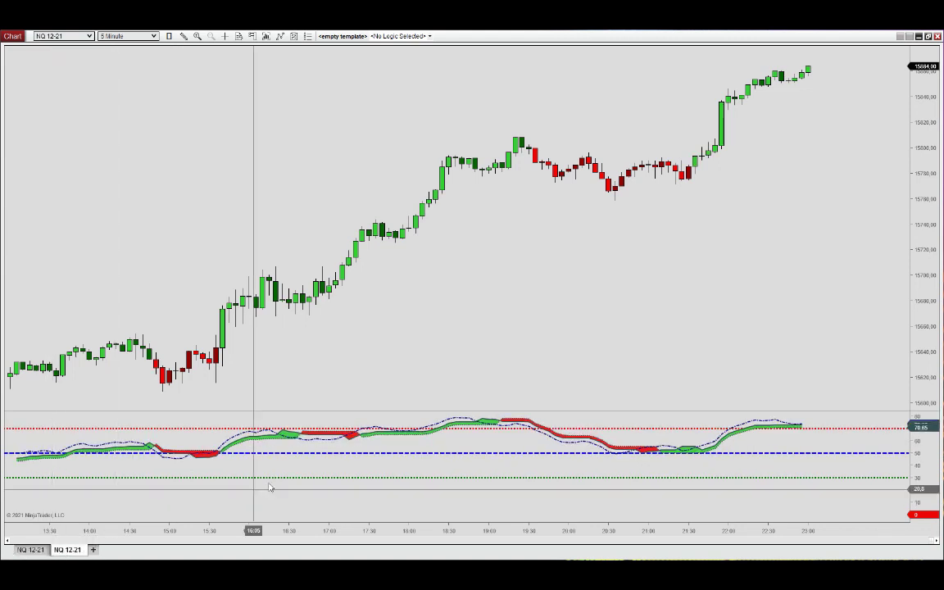
Set the amaQQE trend definition to Cross on the second NQ 12-21 chart and apply it
click(307, 439)
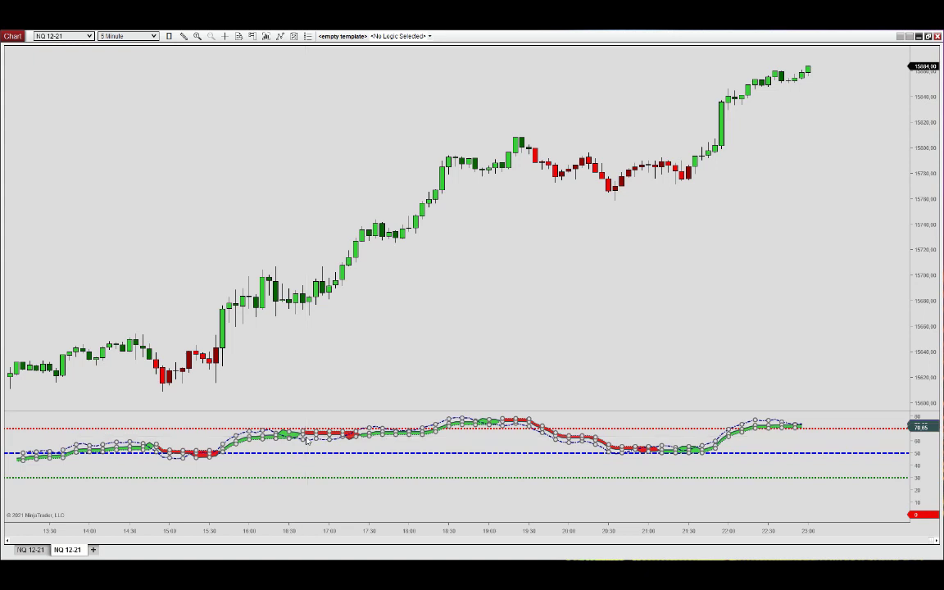
double_click(307, 440)
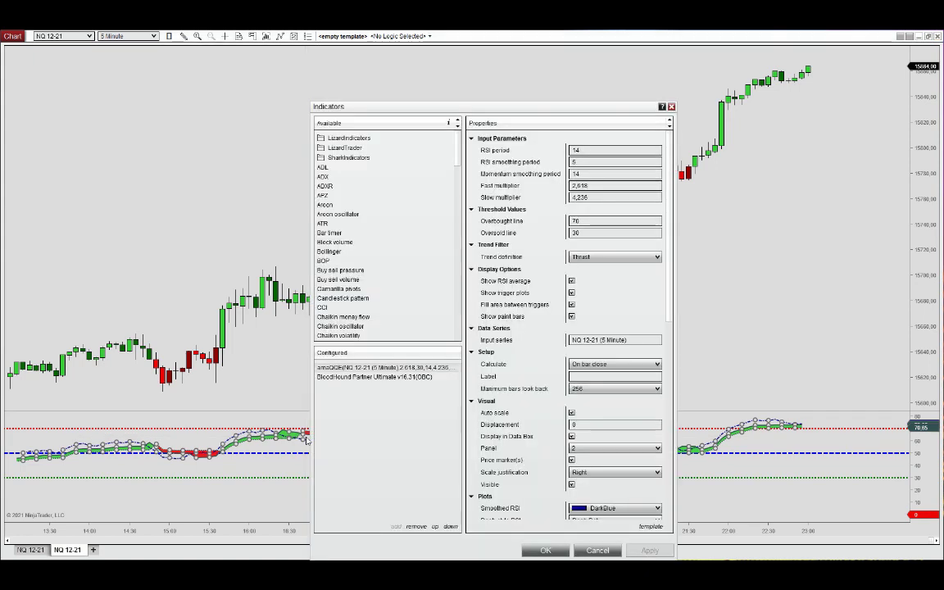
click(596, 258)
click(582, 268)
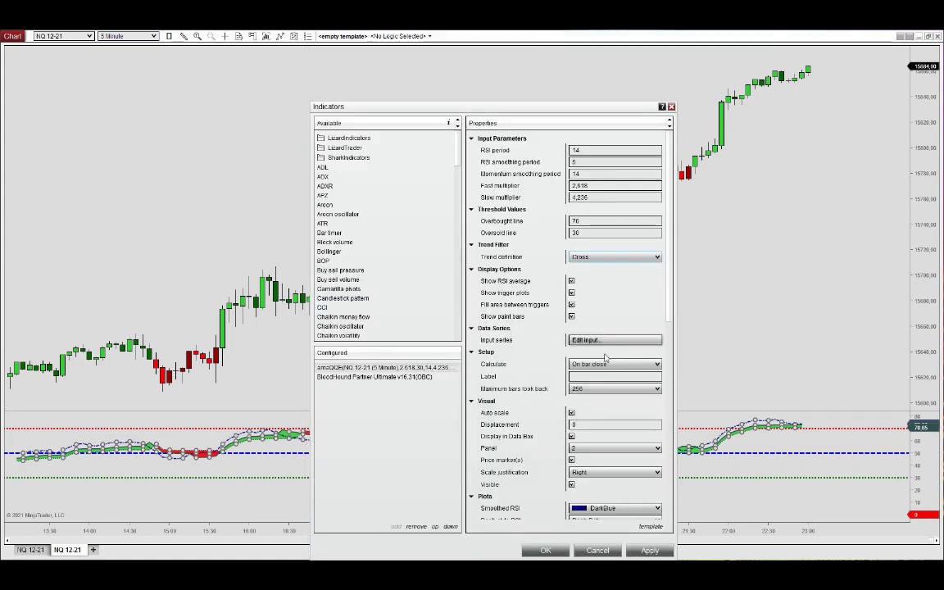
click(545, 550)
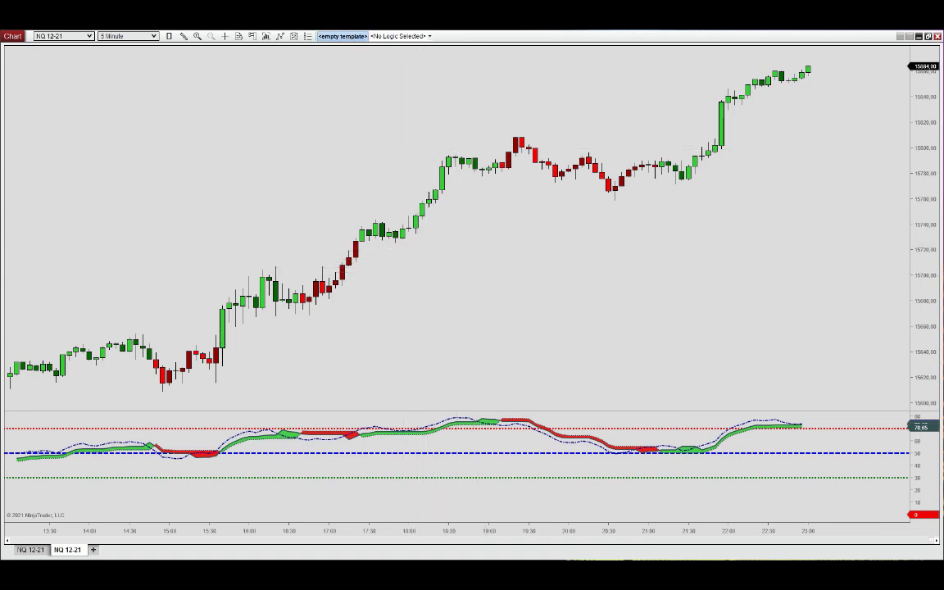
Open the BloodHound logic editor from the chart and add an Indicator Crossover solver under Default Timeframe
click(343, 37)
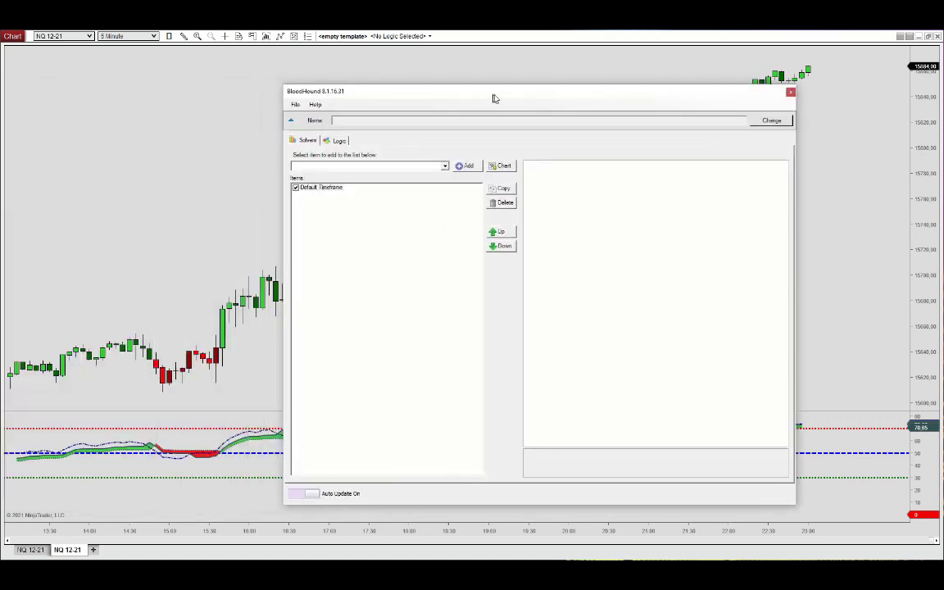
drag(493, 98, 562, 98)
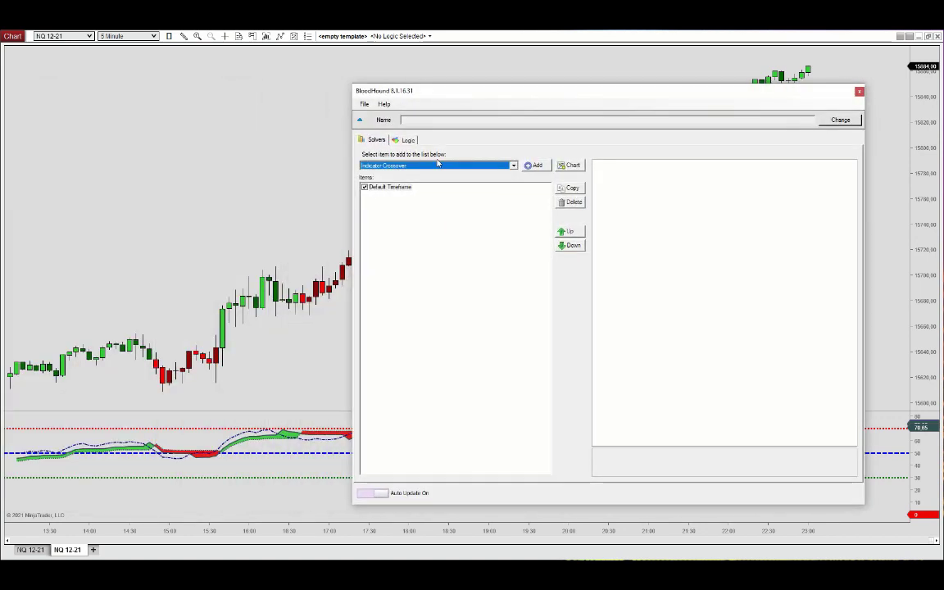
click(535, 167)
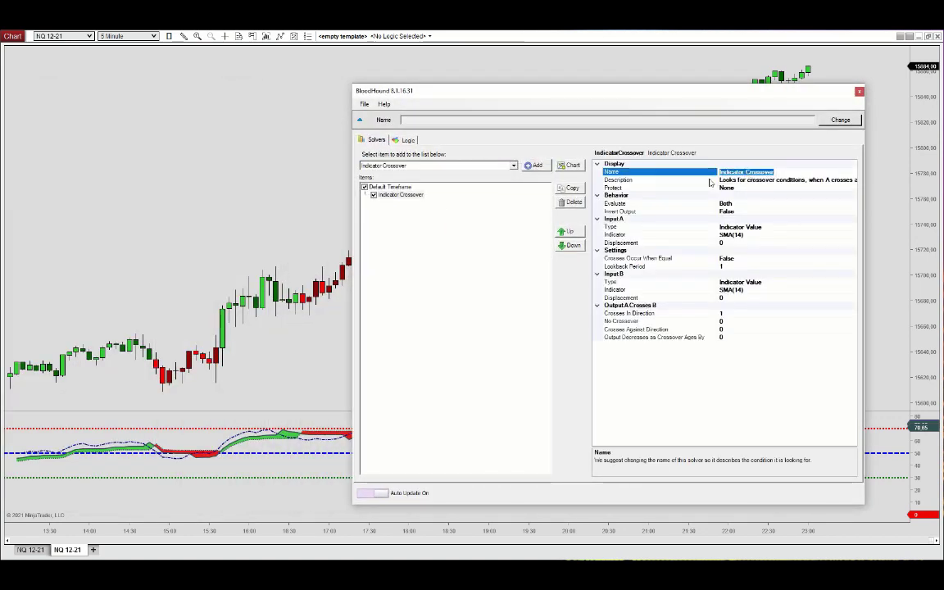
Name the crossover solver QQE Fast / Slow XO and set Input A to amaQQE's Fast Trigger plot for long and short
text(UQ)
text(E Fast / Slow XO)
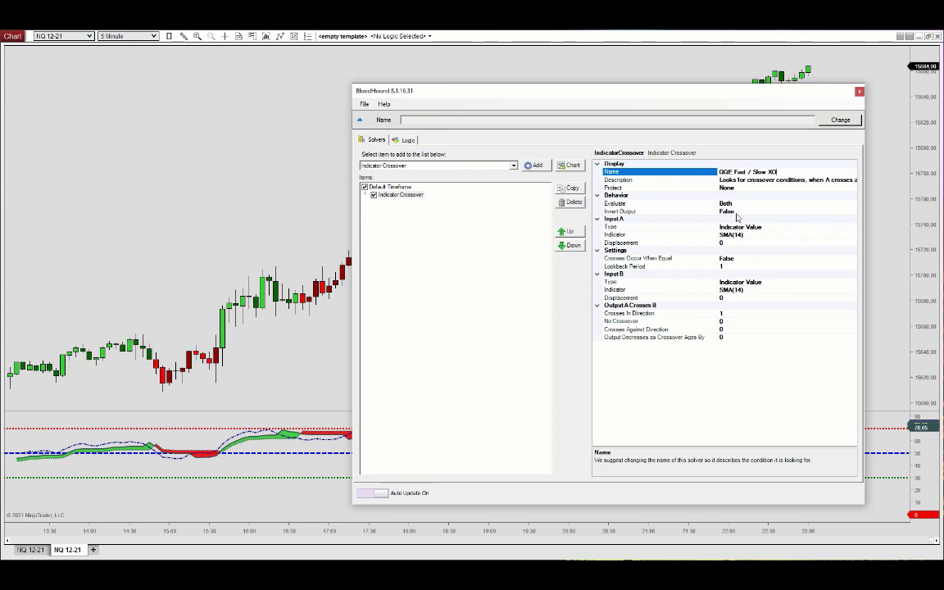
click(780, 233)
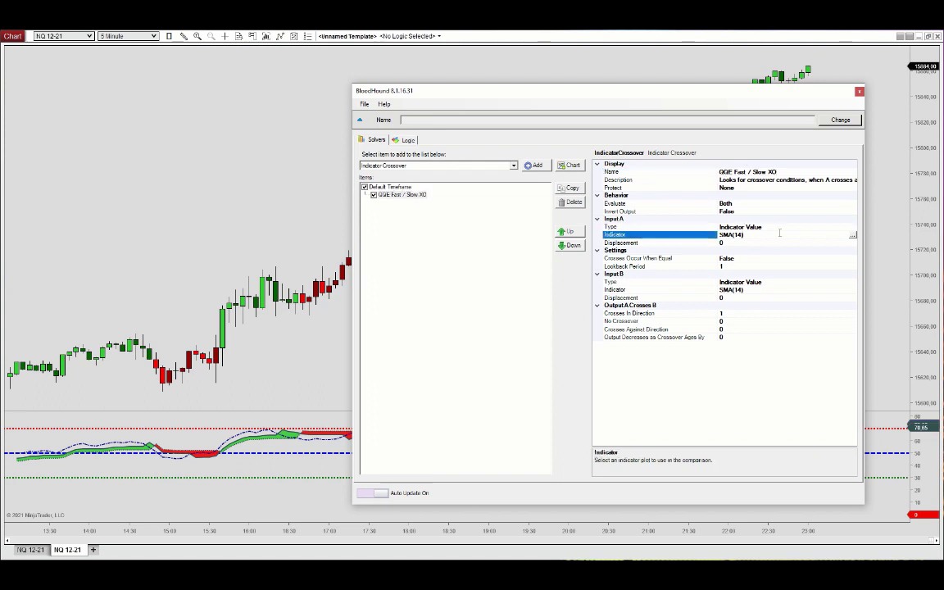
click(852, 234)
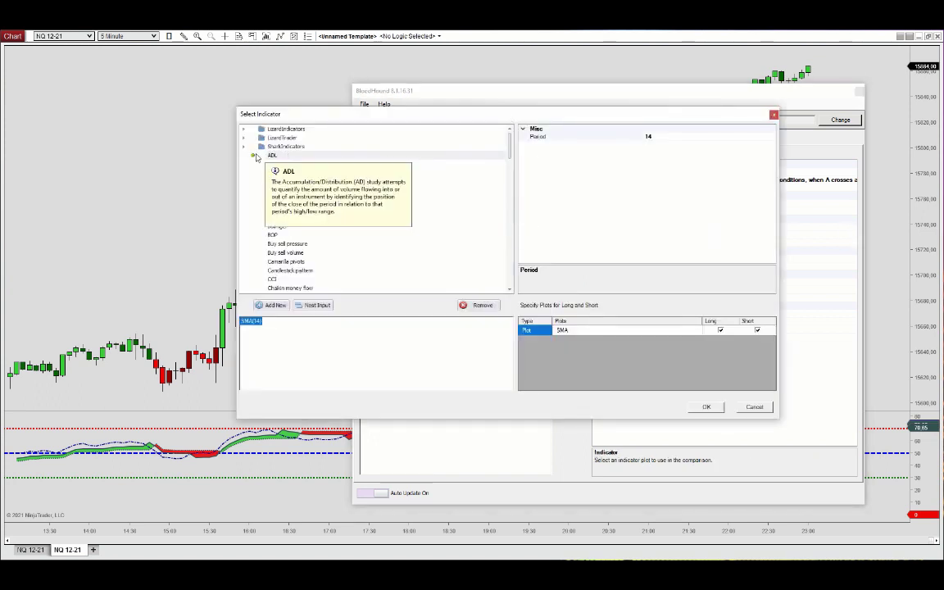
double_click(289, 129)
scroll(295, 204, down, 15)
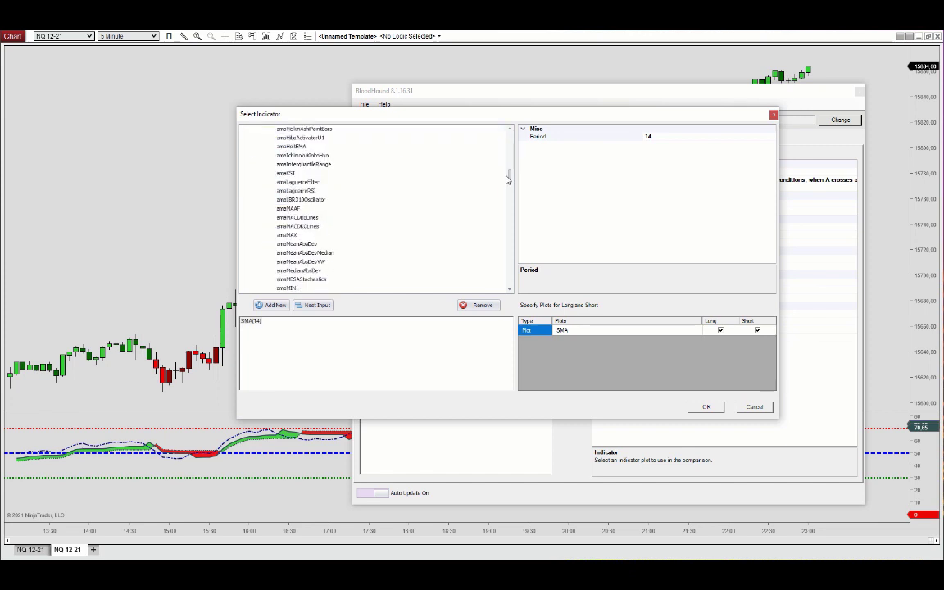
click(287, 208)
click(720, 341)
click(757, 341)
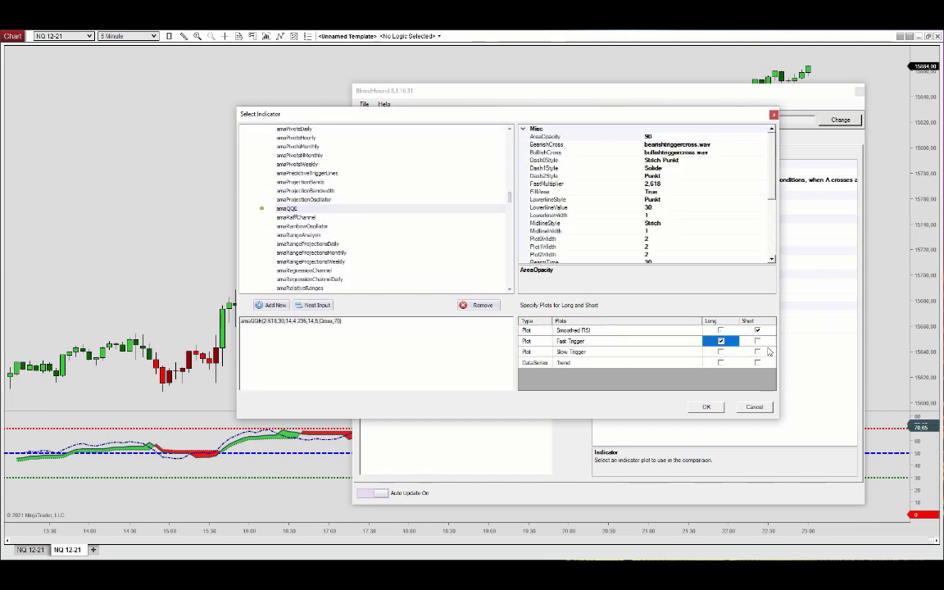
click(707, 407)
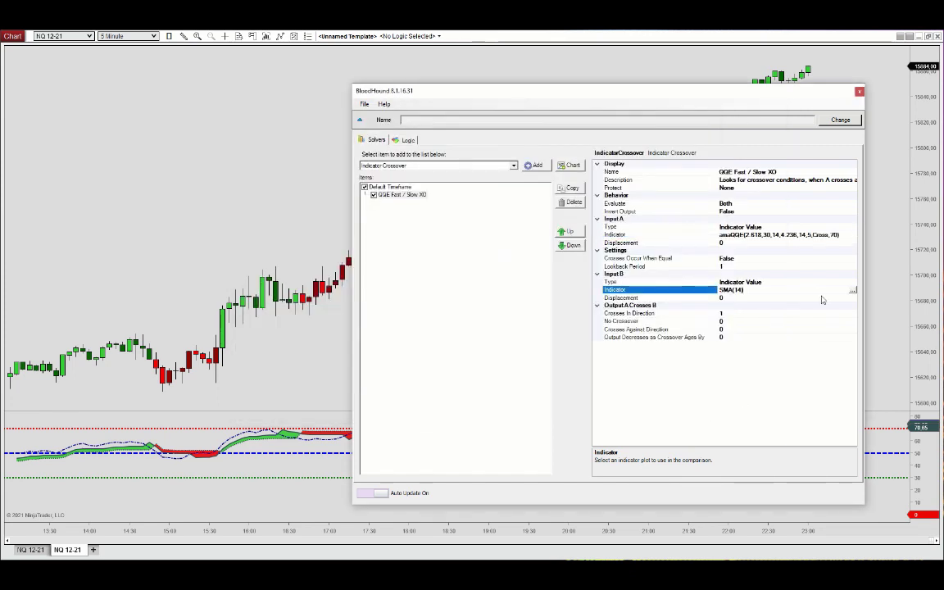
Set the crossover solver's Input B to amaQQE's Slow Trigger plot for long and short, and examine the chart signals
click(787, 290)
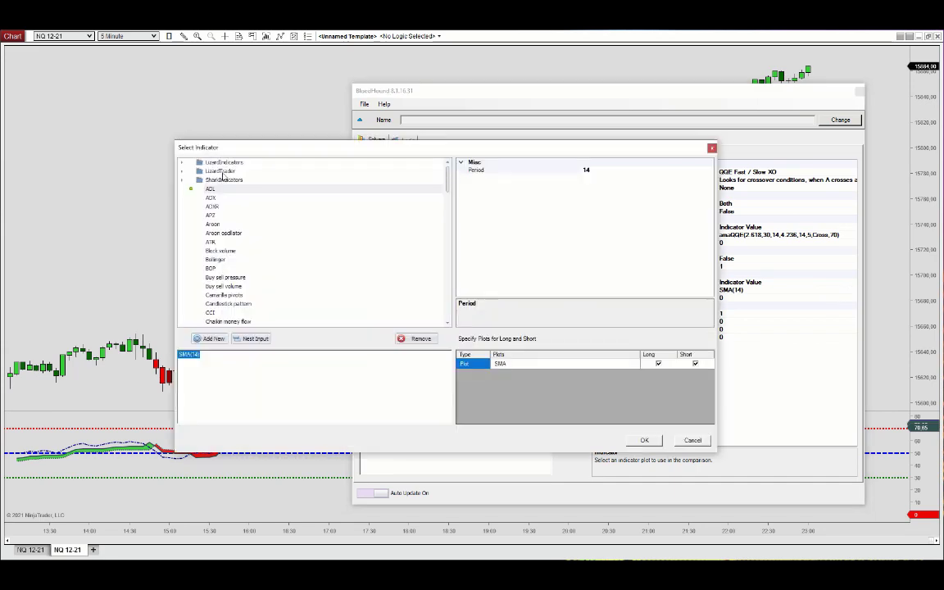
double_click(220, 171)
drag(448, 172, 454, 233)
click(225, 259)
click(659, 385)
click(695, 385)
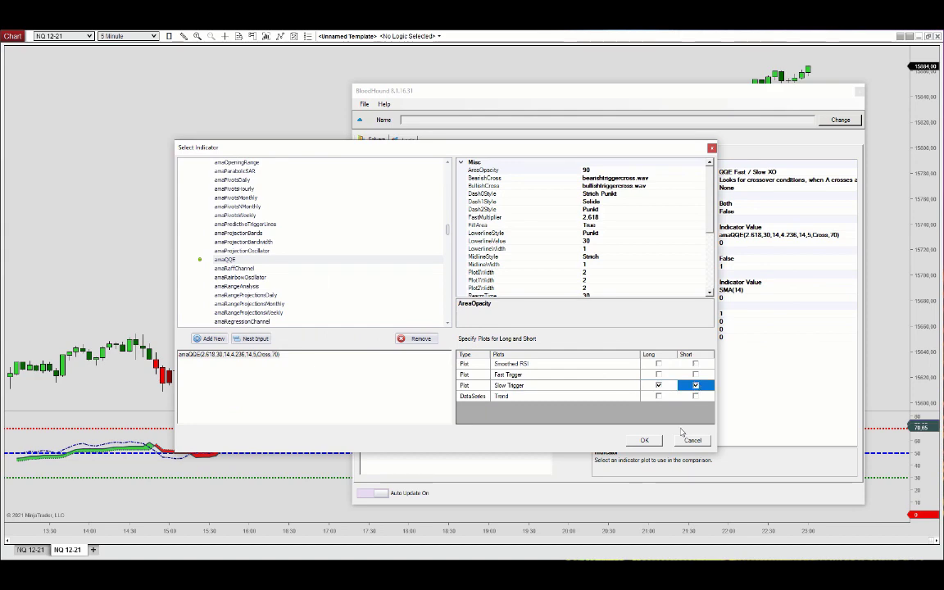
click(644, 440)
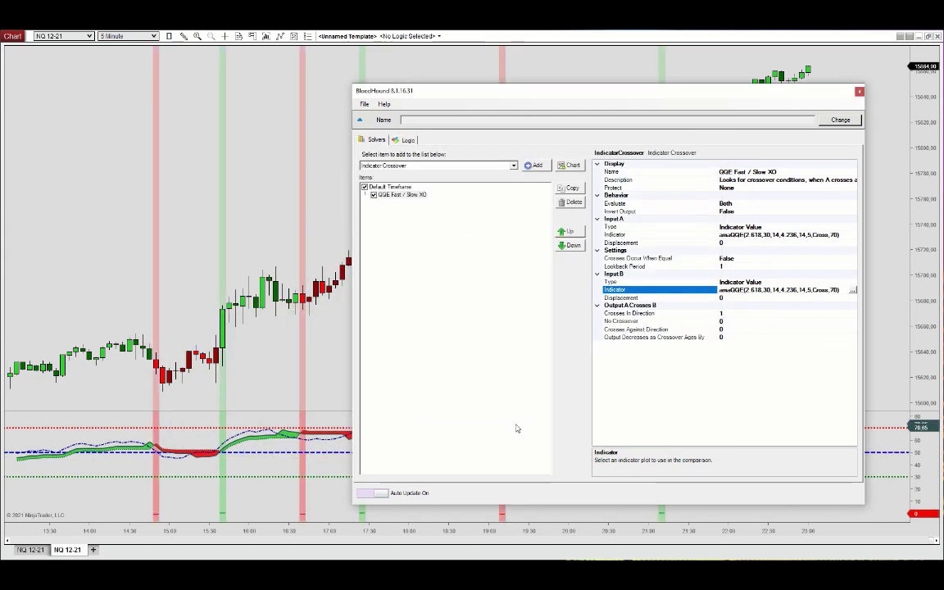
drag(495, 96, 588, 96)
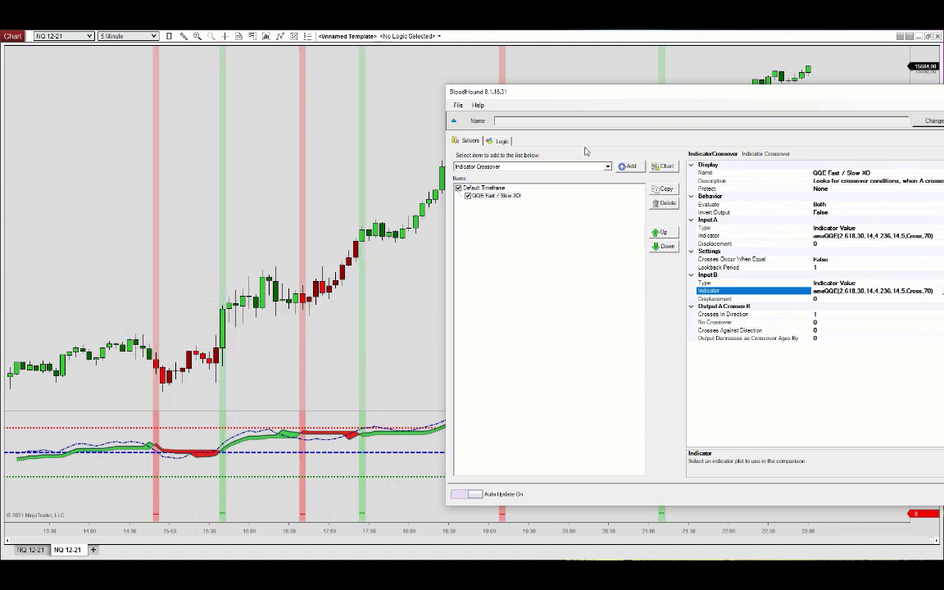
drag(600, 94, 767, 114)
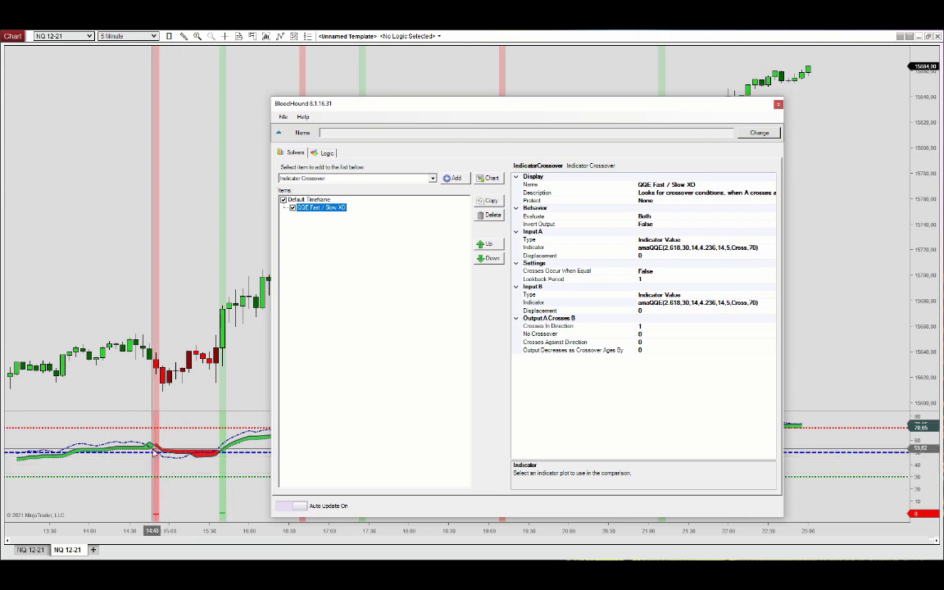
Add an Indicator Comparison solver under Default Timeframe and name it RSI >< 50
click(433, 178)
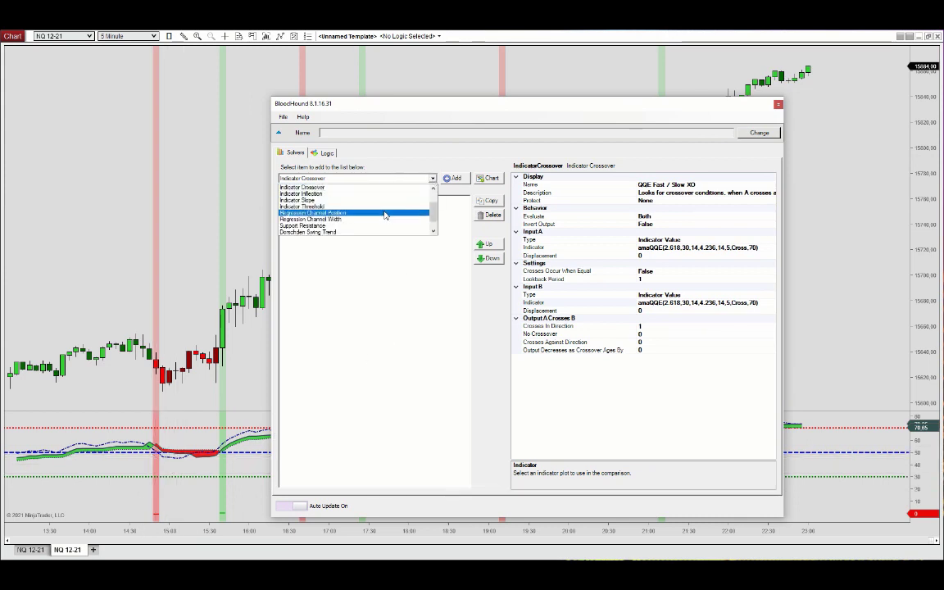
drag(432, 213, 432, 202)
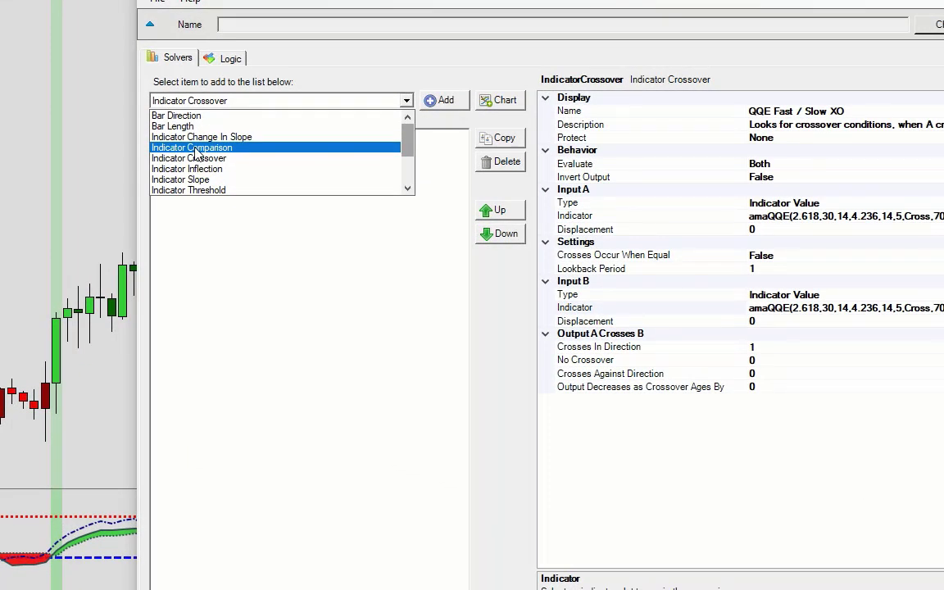
click(197, 149)
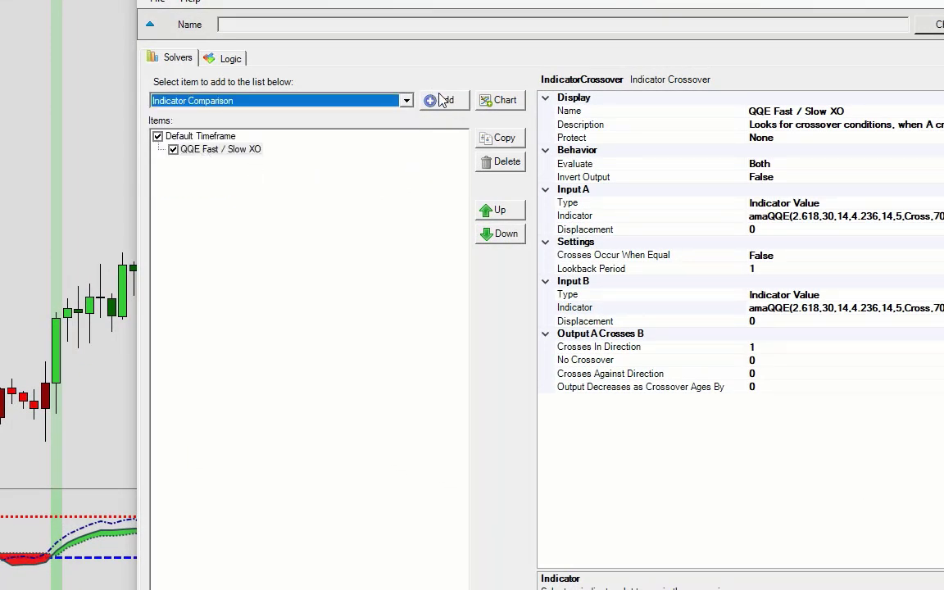
click(442, 100)
click(846, 111)
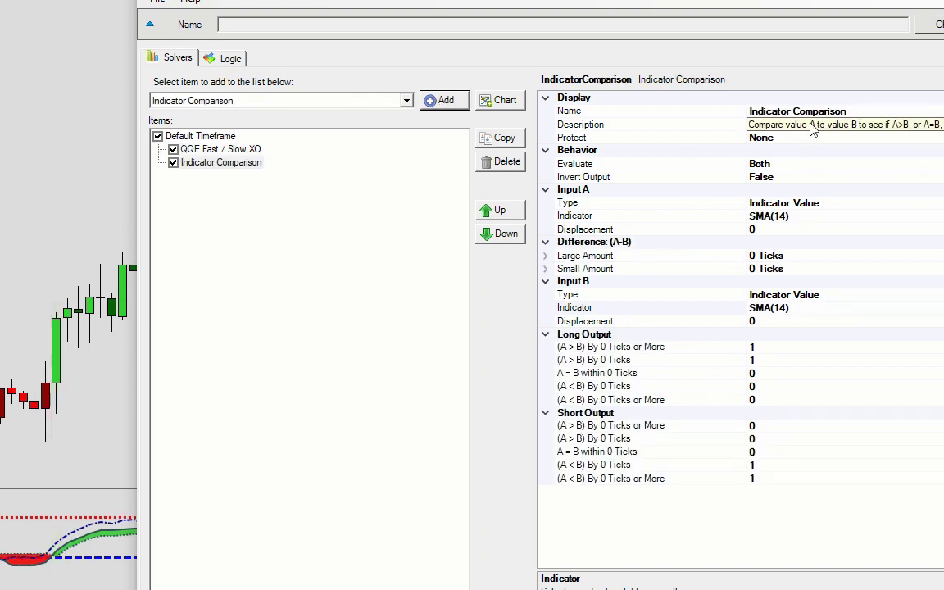
click(862, 111)
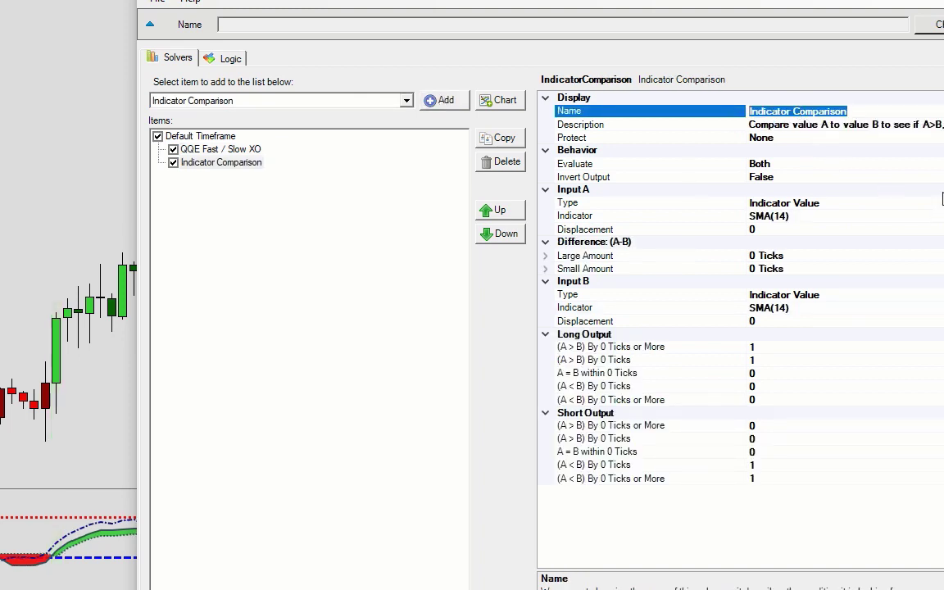
text(RSI ><)
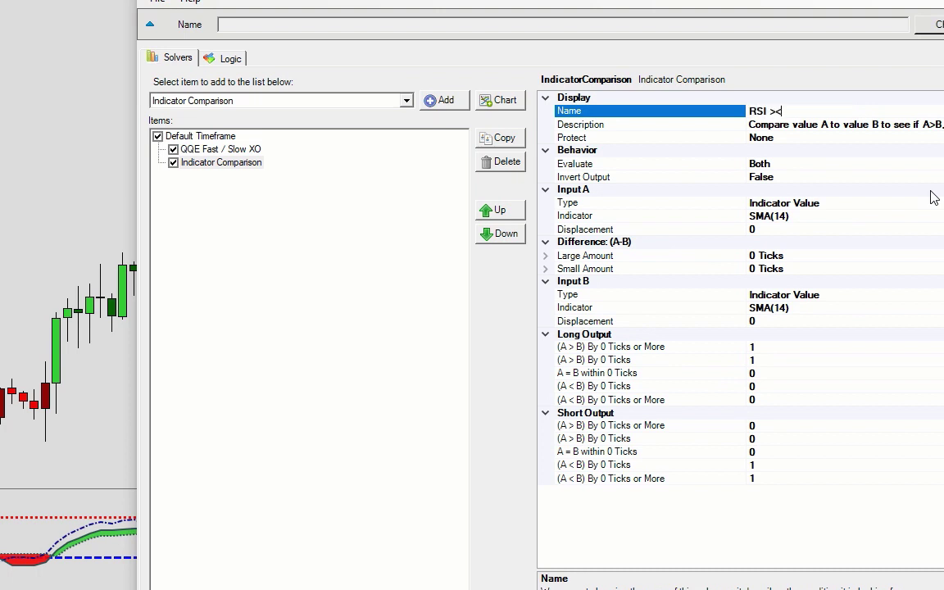
text(50)
Set the RSI >< 50 solver's Input A to amaQQE's Smoothed RSI plot for long and short
click(788, 215)
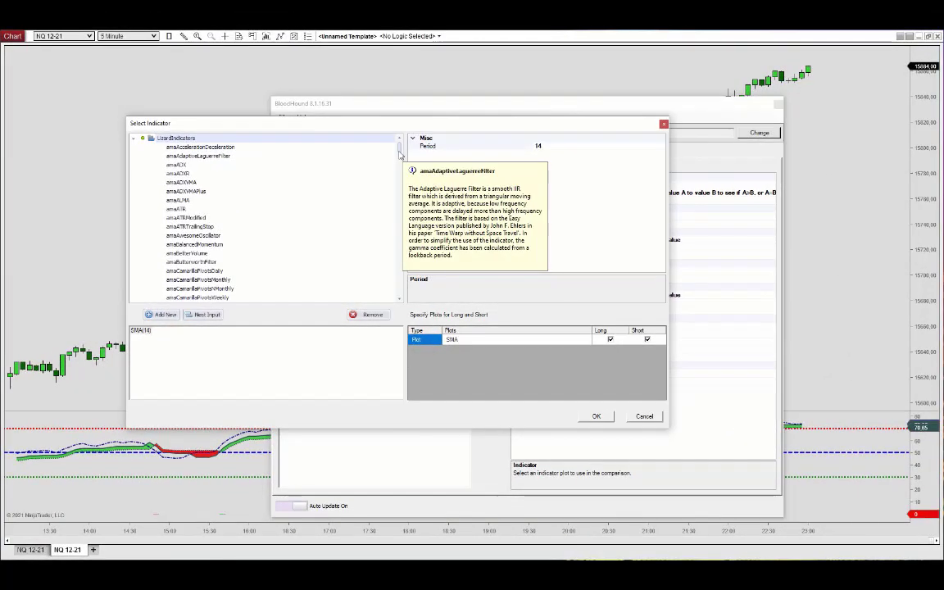
scroll(372, 162, down, 10)
scroll(385, 215, up, 3)
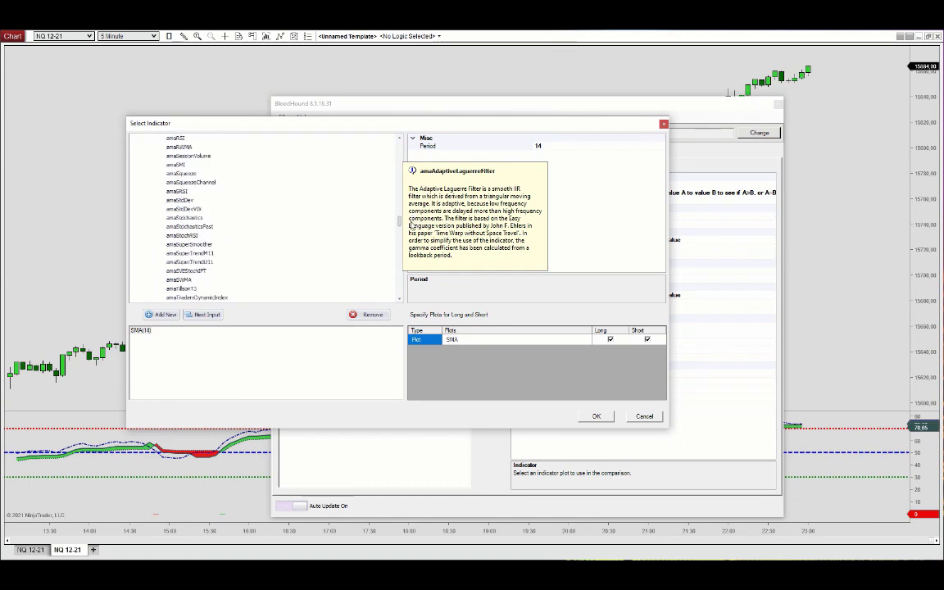
click(176, 165)
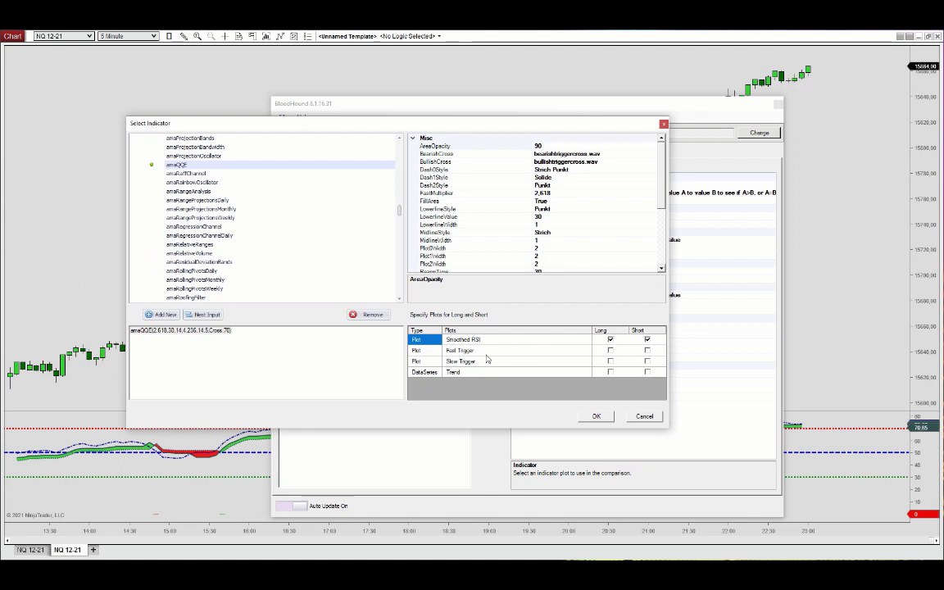
click(597, 417)
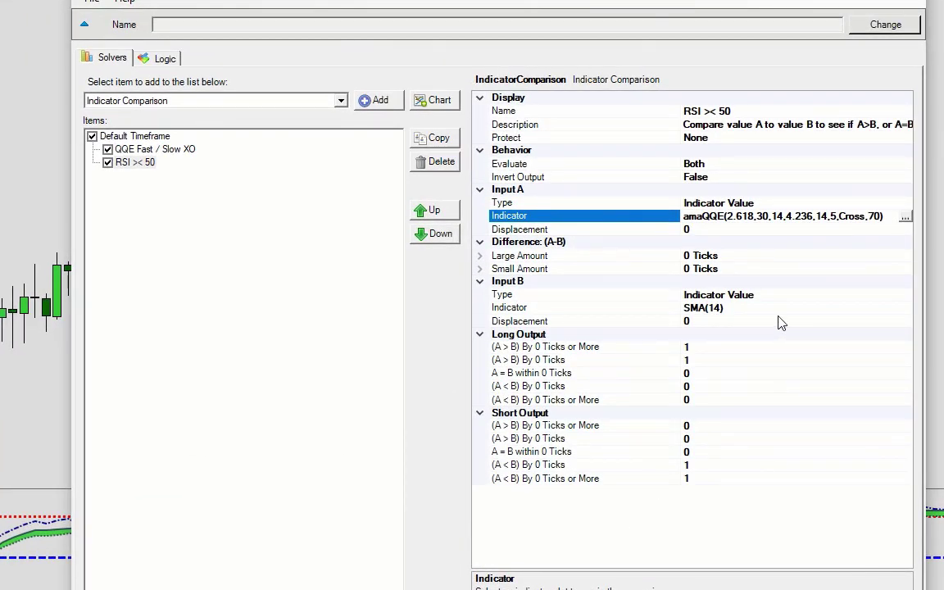
Change the RSI >< 50 solver's Input B type to Fixed Value and set the value to 50
click(783, 308)
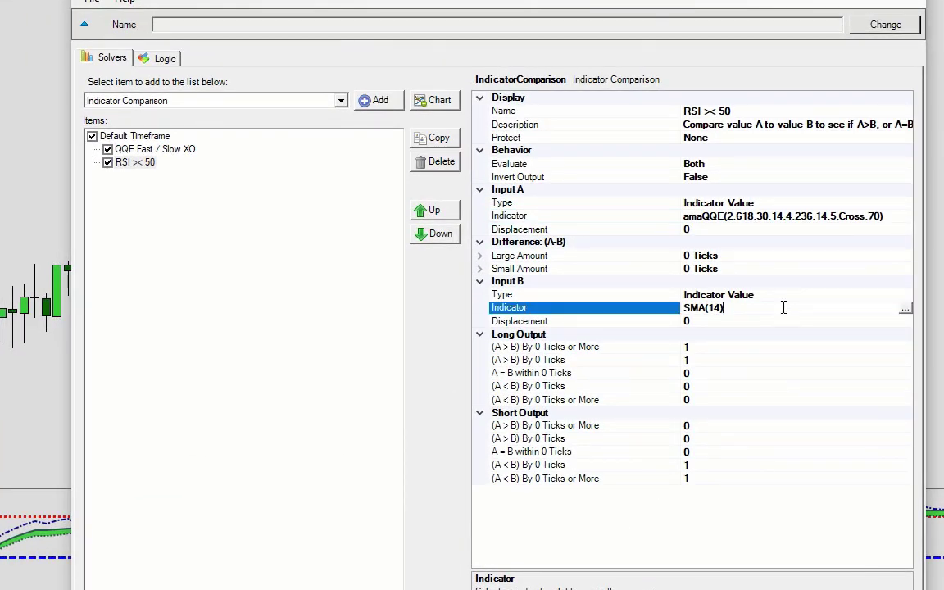
click(789, 294)
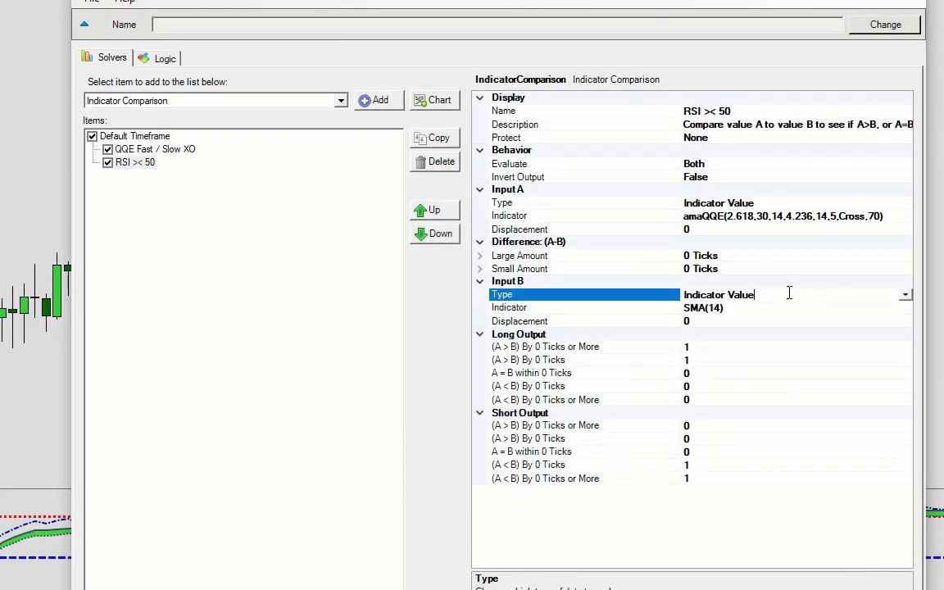
click(907, 295)
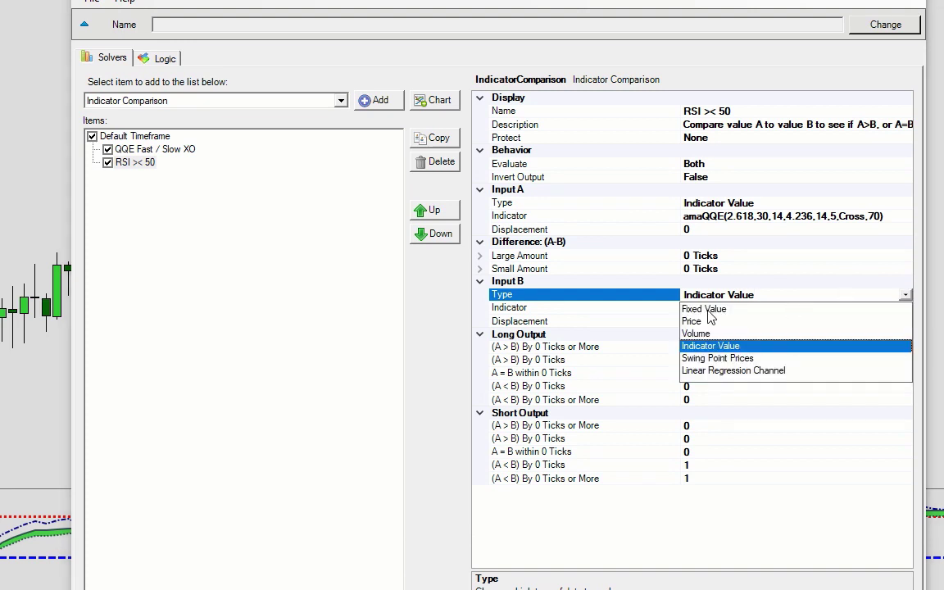
click(707, 310)
click(703, 307)
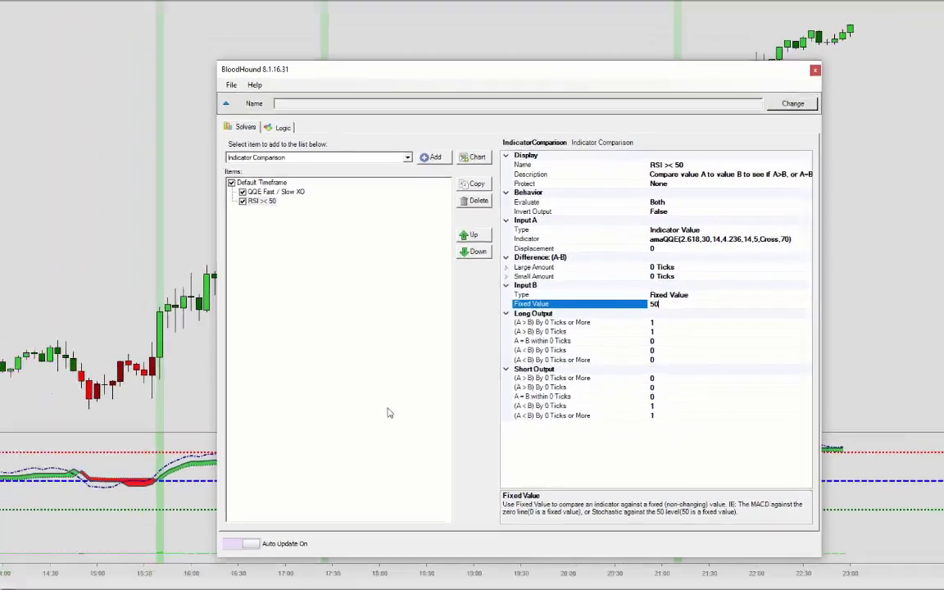
click(135, 163)
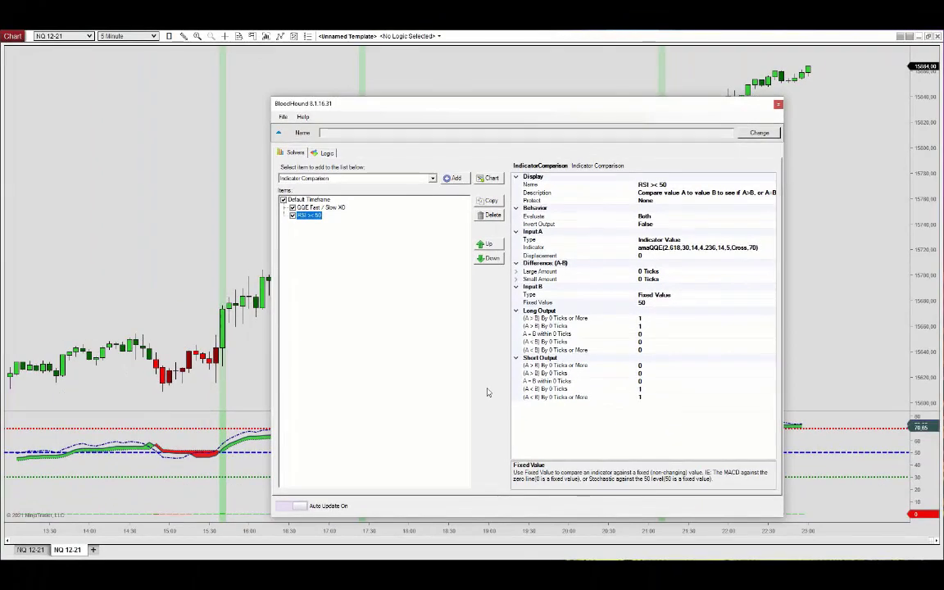
Create a new logic and place the existing RSI >< 50 and QQE Fast / Slow XO nodes before the Result node
click(327, 153)
click(672, 171)
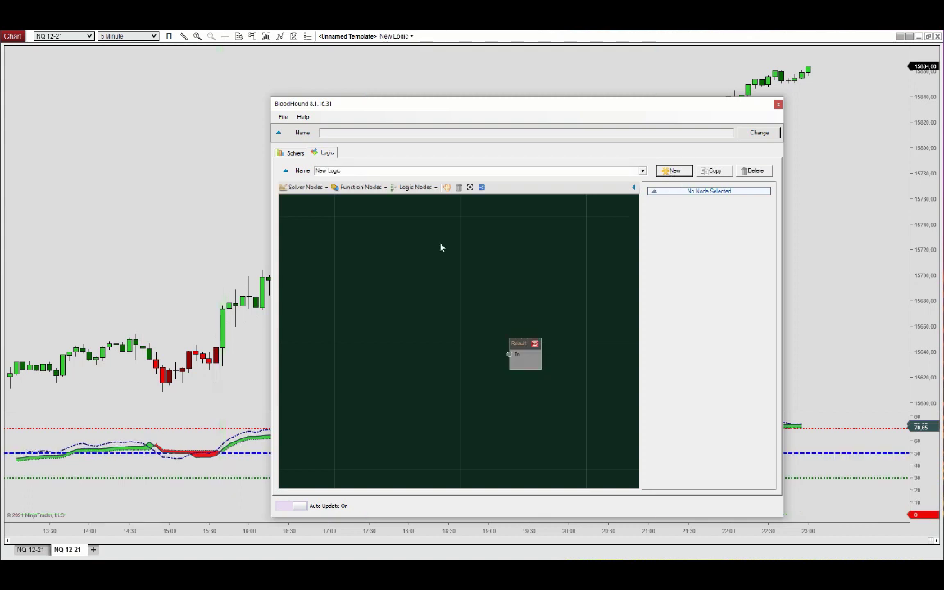
click(323, 190)
mouse_move(361, 199)
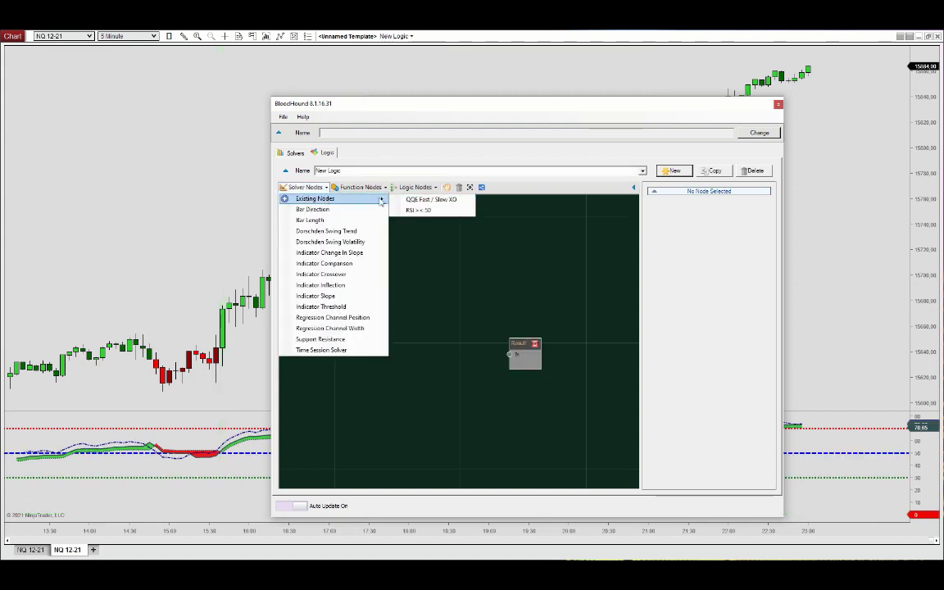
click(414, 210)
drag(488, 348, 373, 309)
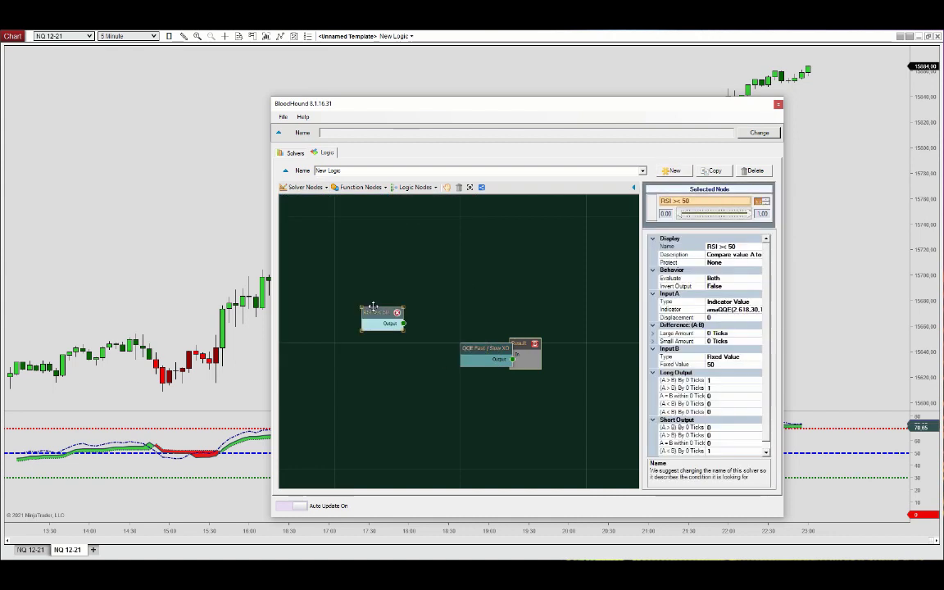
drag(473, 344, 358, 334)
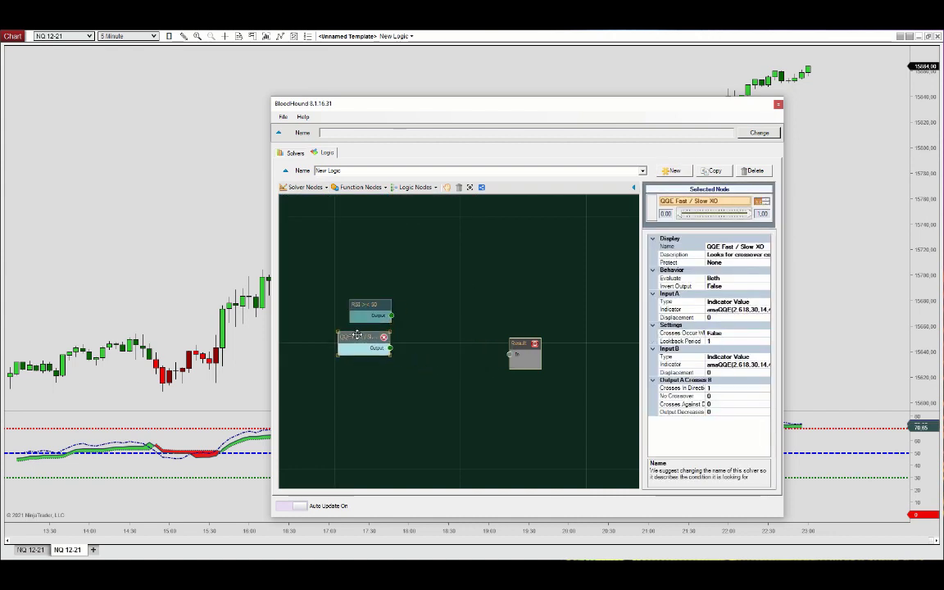
Add an And node, wire both solver nodes through it into Result, and view the signals on the uncovered chart
click(415, 187)
click(436, 221)
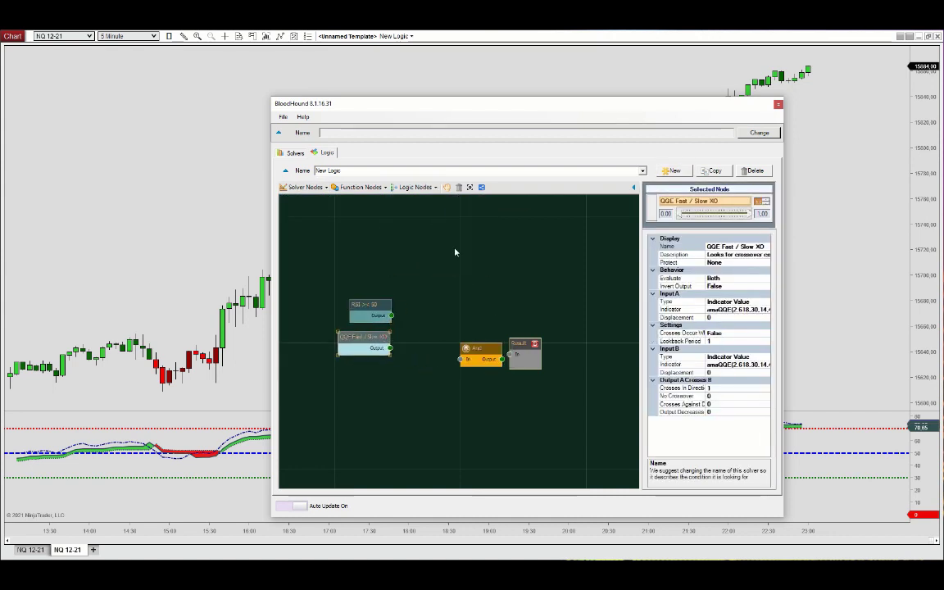
drag(479, 350, 510, 354)
click(184, 237)
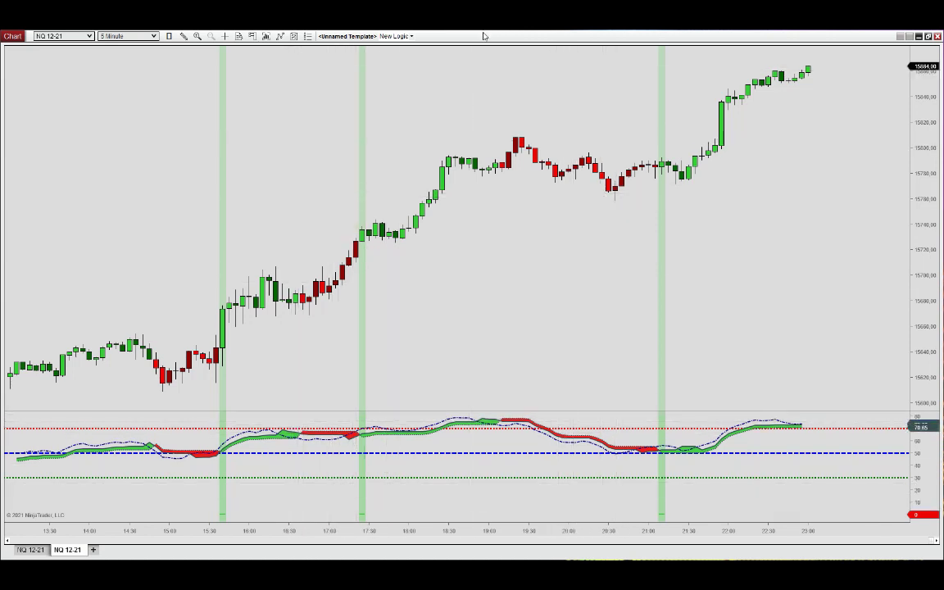
Reopen BloodHound's solver list, duplicate the RSI >< 50 solver and rename the copy RSI > 70
click(341, 37)
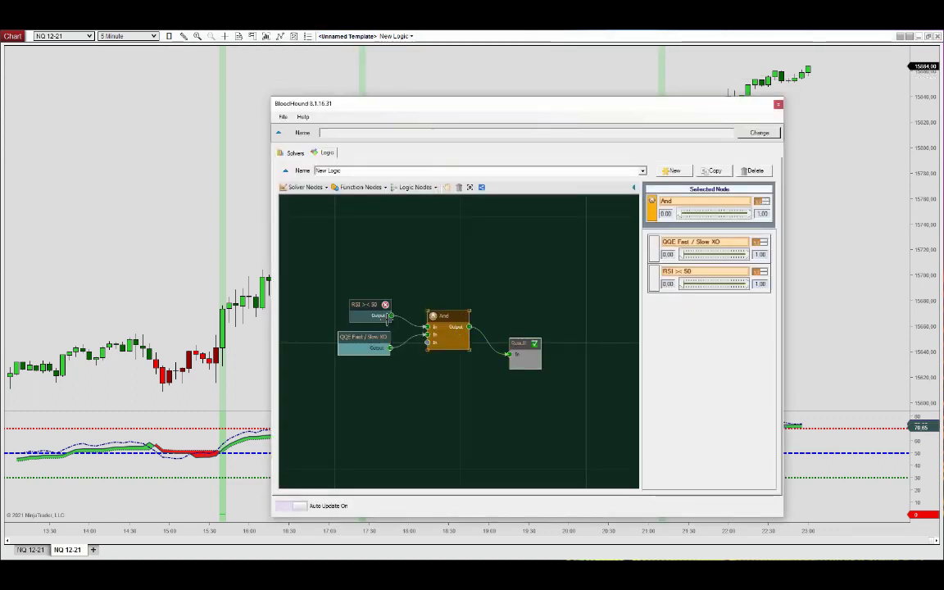
click(295, 153)
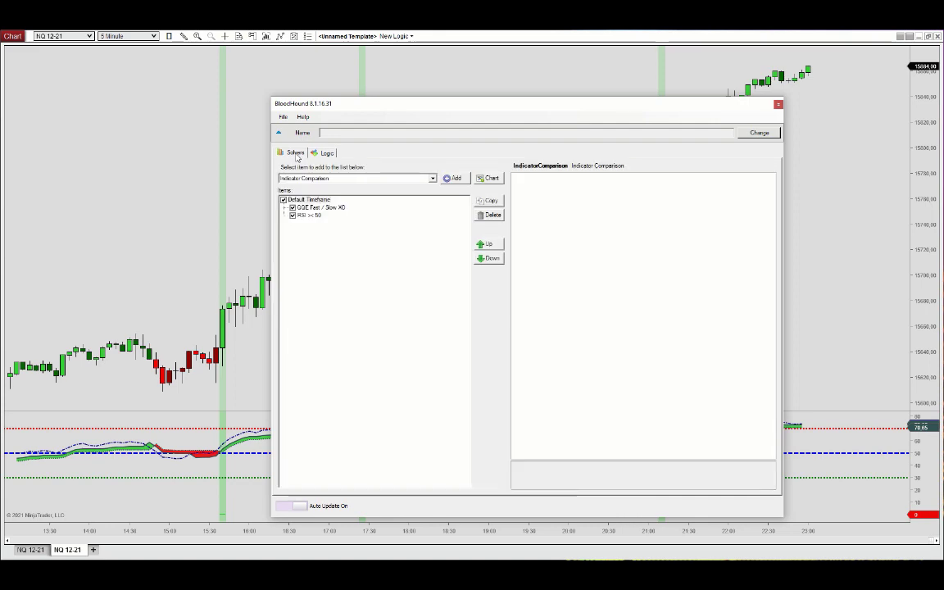
click(309, 215)
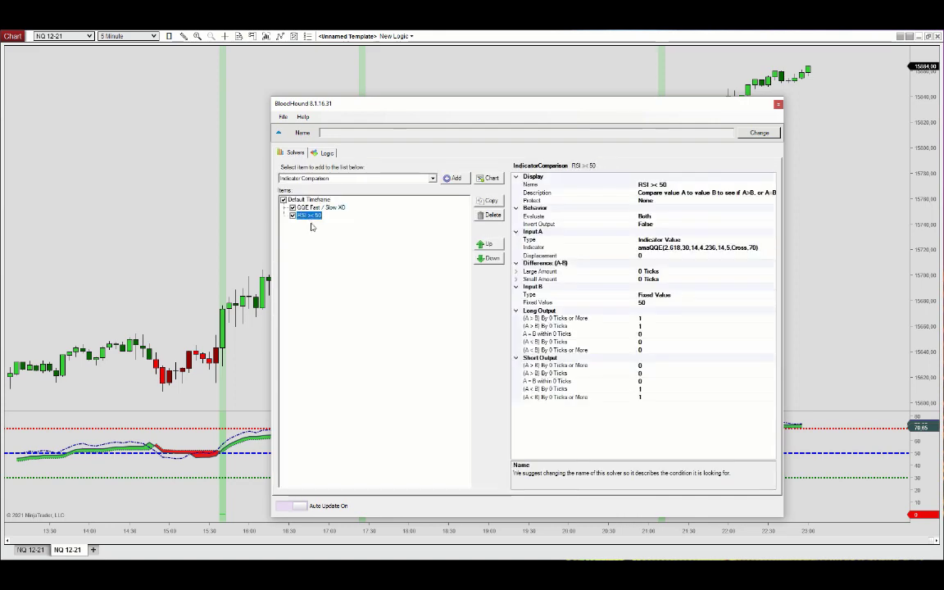
click(490, 201)
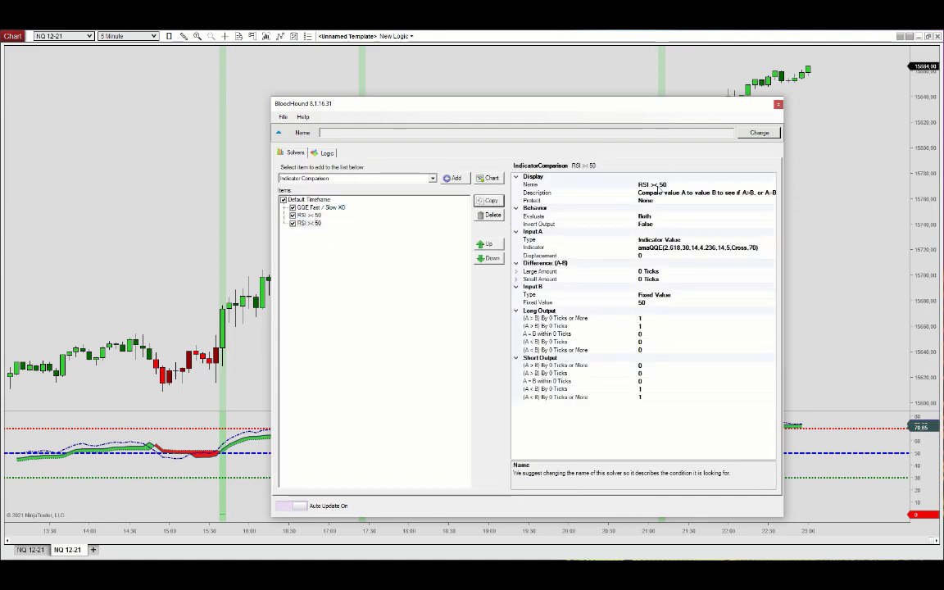
click(661, 187)
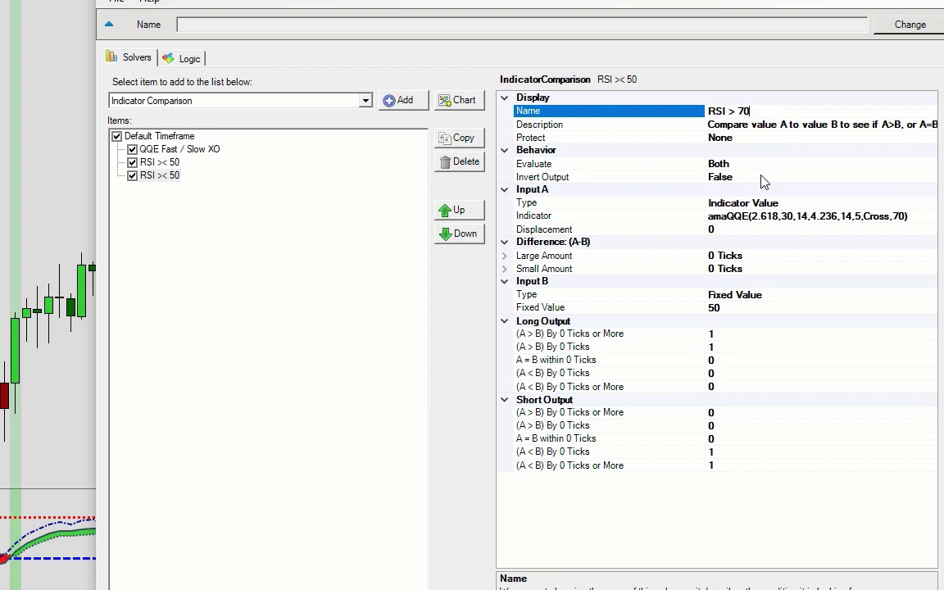
Make RSI > 70 evaluate Short Only, with both A > B short outputs at 1 and both A < B short outputs at 0
click(814, 164)
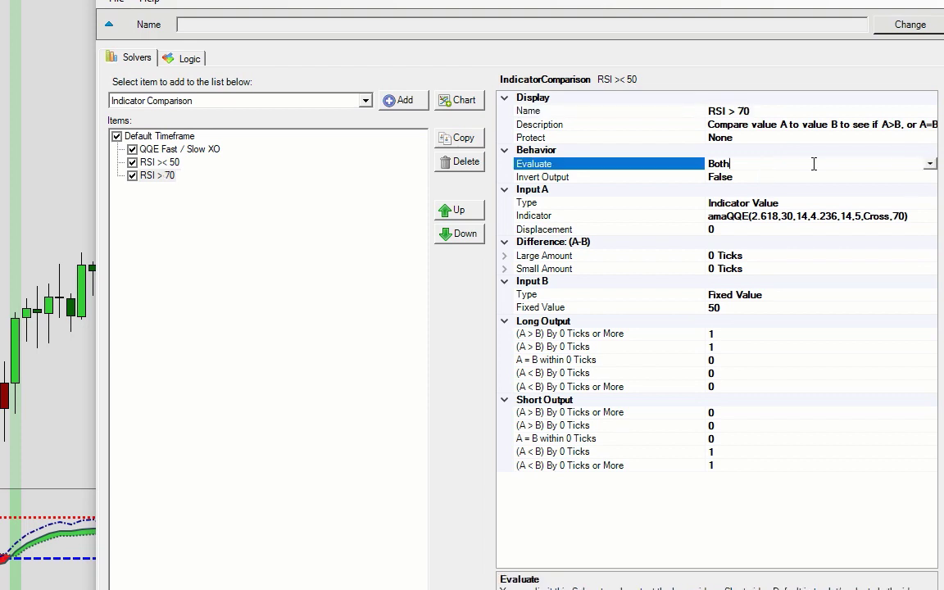
click(931, 166)
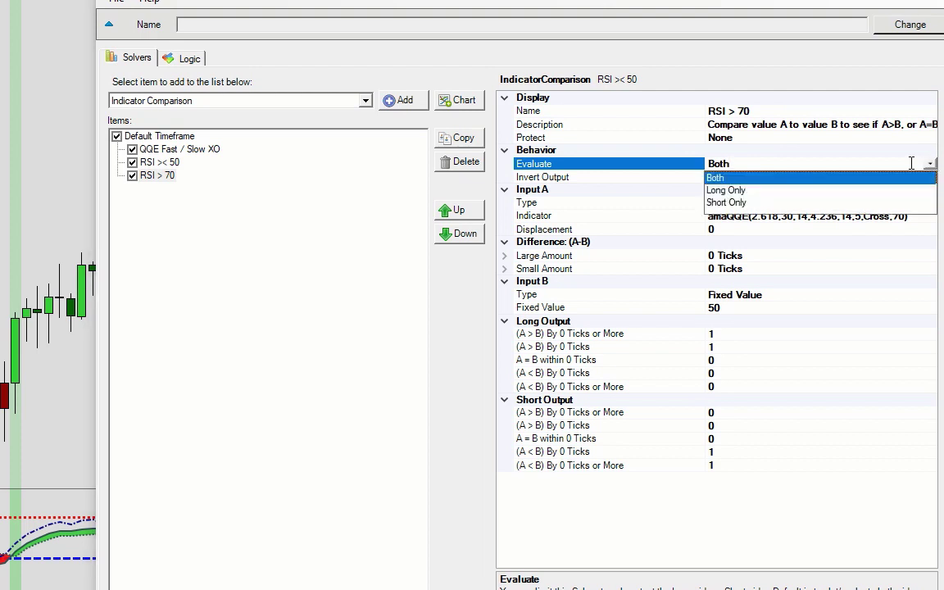
click(771, 203)
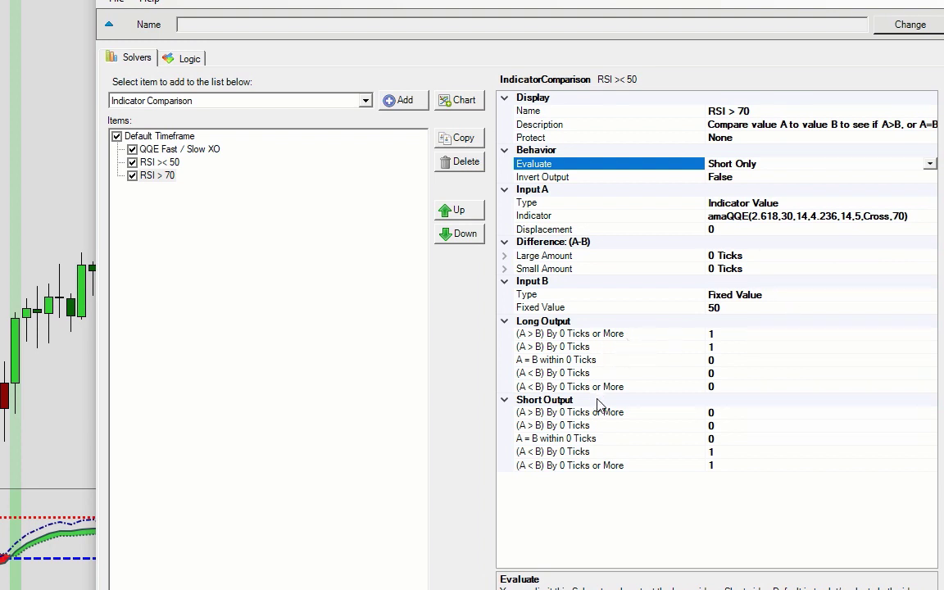
click(745, 453)
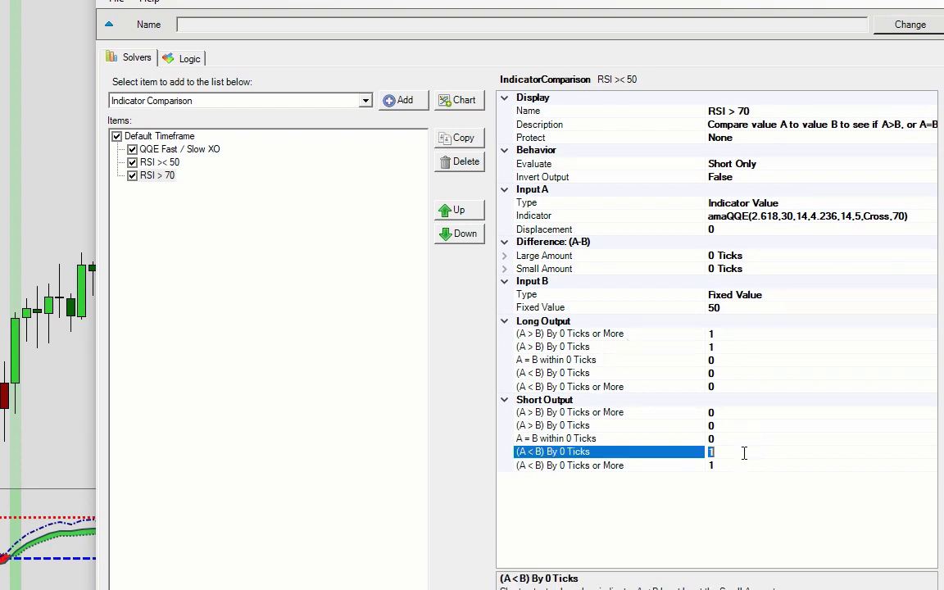
text(0)
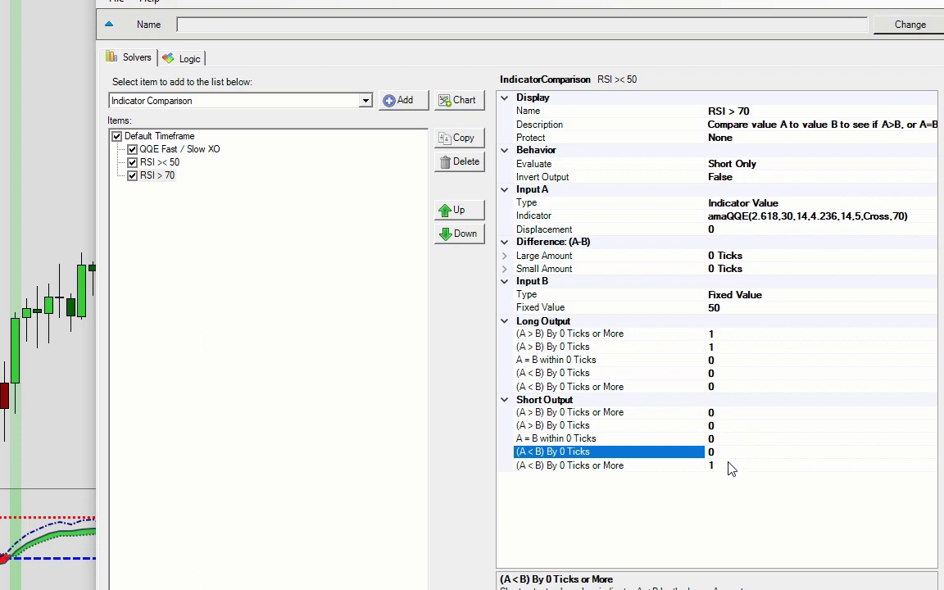
key(Down)
text(0)
click(741, 413)
text(1)
click(742, 427)
text(1)
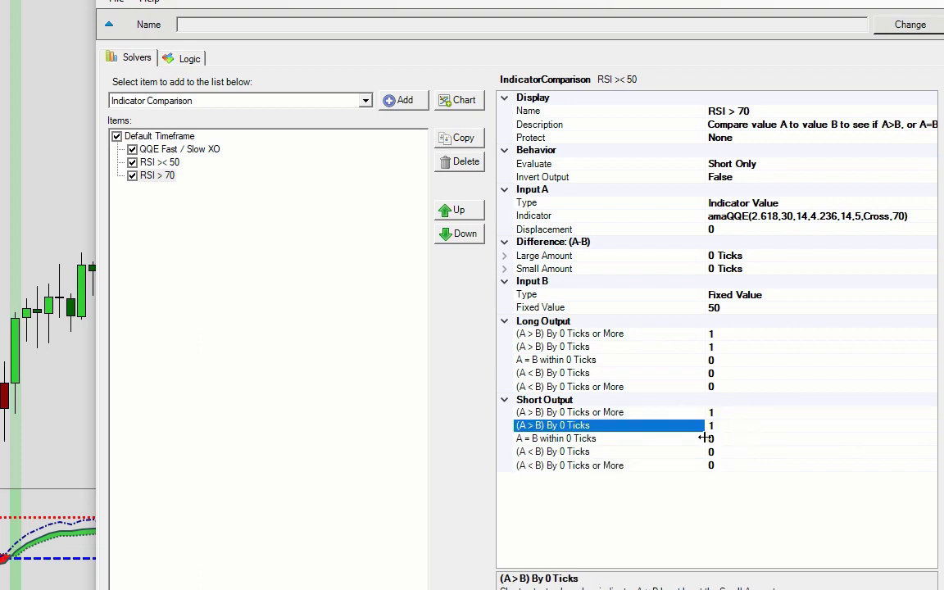
Set the RSI > 70 solver's Input B fixed value to 70
click(714, 307)
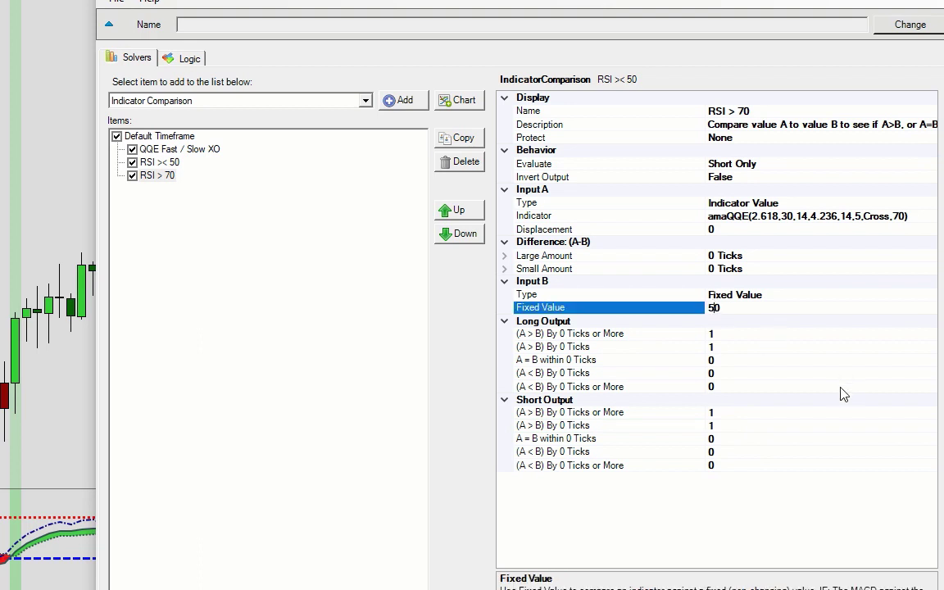
key(BackSpace)
text(7)
click(300, 340)
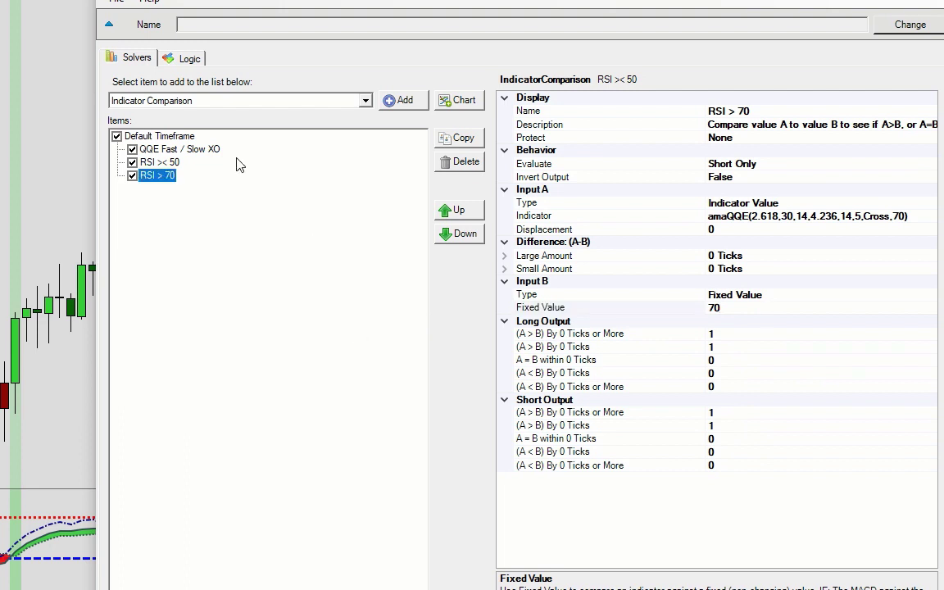
Duplicate the RSI >< 50 solver again and rename the copy RSI < 30
click(159, 163)
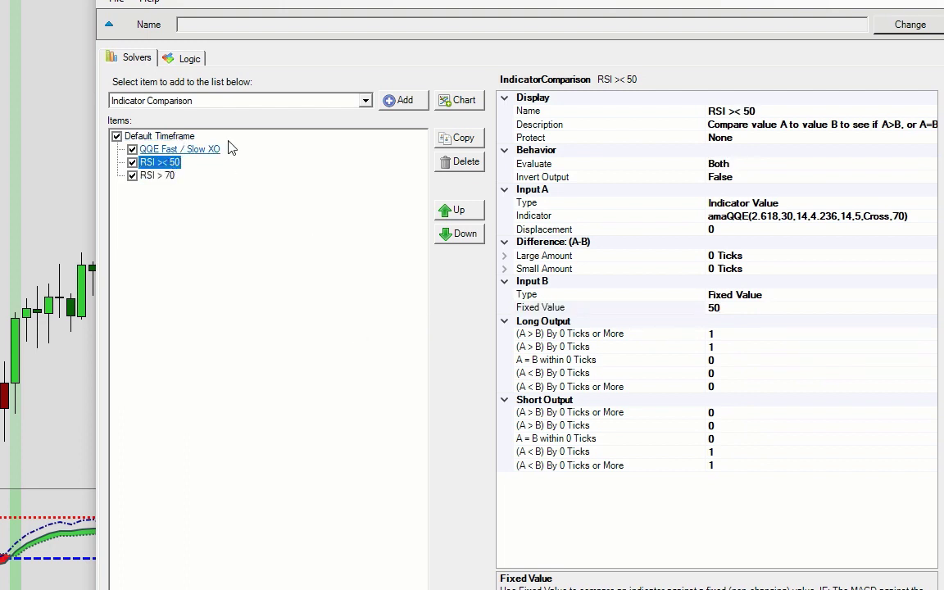
click(463, 137)
click(666, 109)
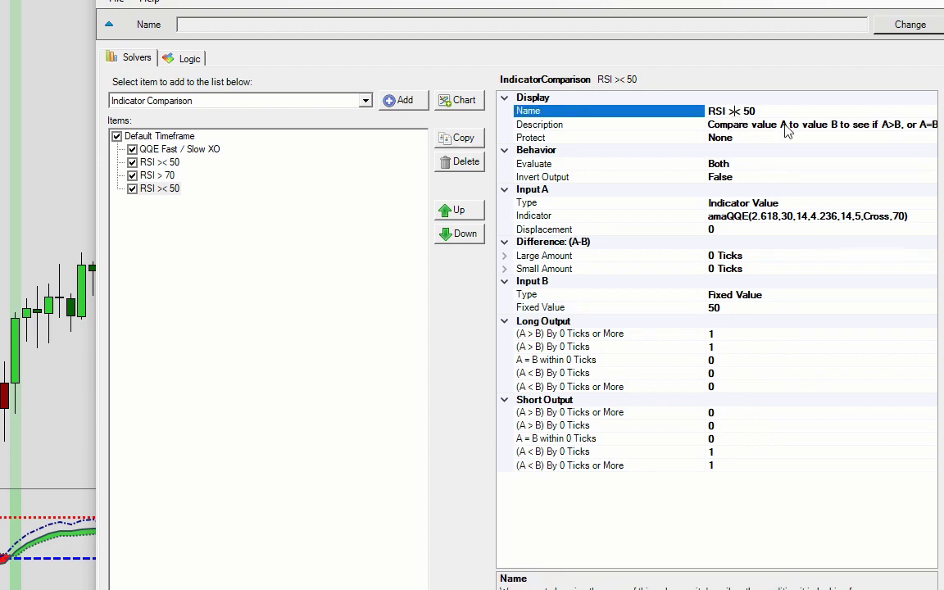
key(BackSpace)
key(BackSpace)
text(3)
click(850, 216)
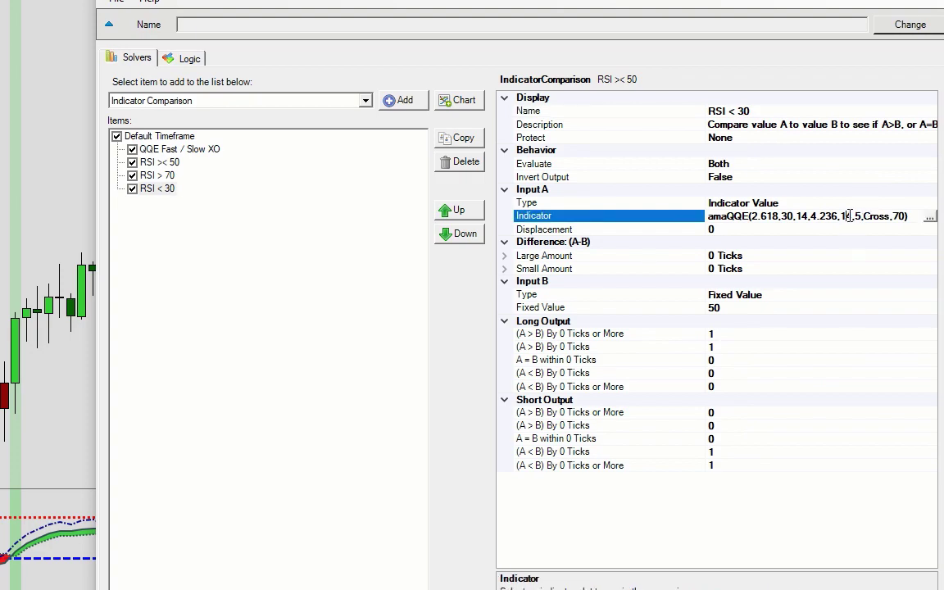
Set RSI < 30's Input B fixed value to 30, its A > B long outputs to 0 and its A < B long outputs to 1
click(716, 309)
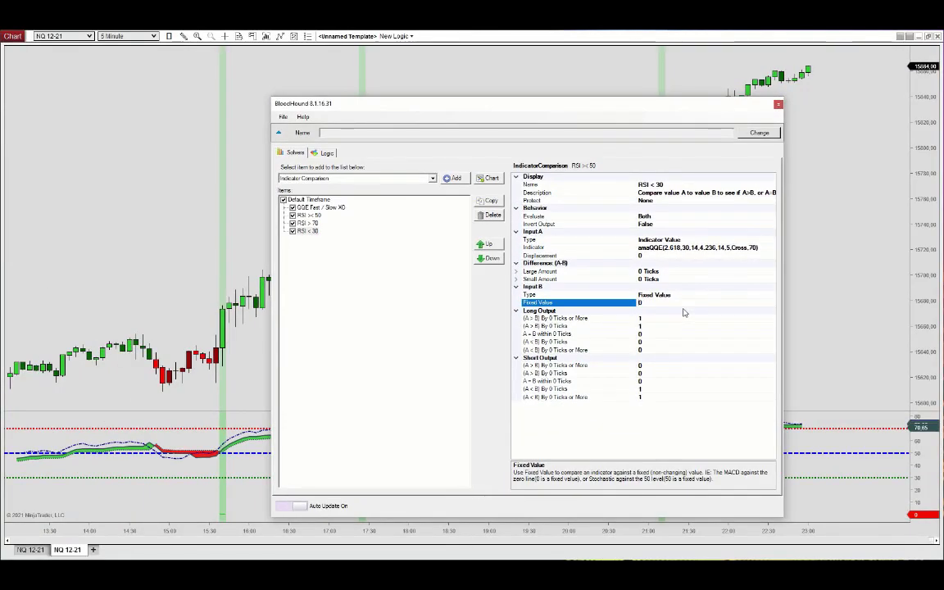
text(30)
click(660, 319)
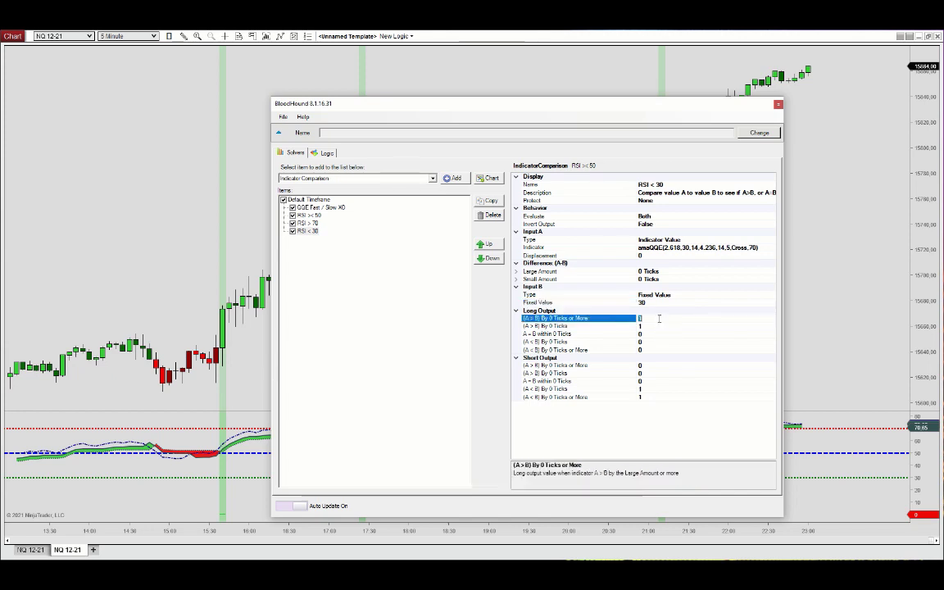
click(653, 327)
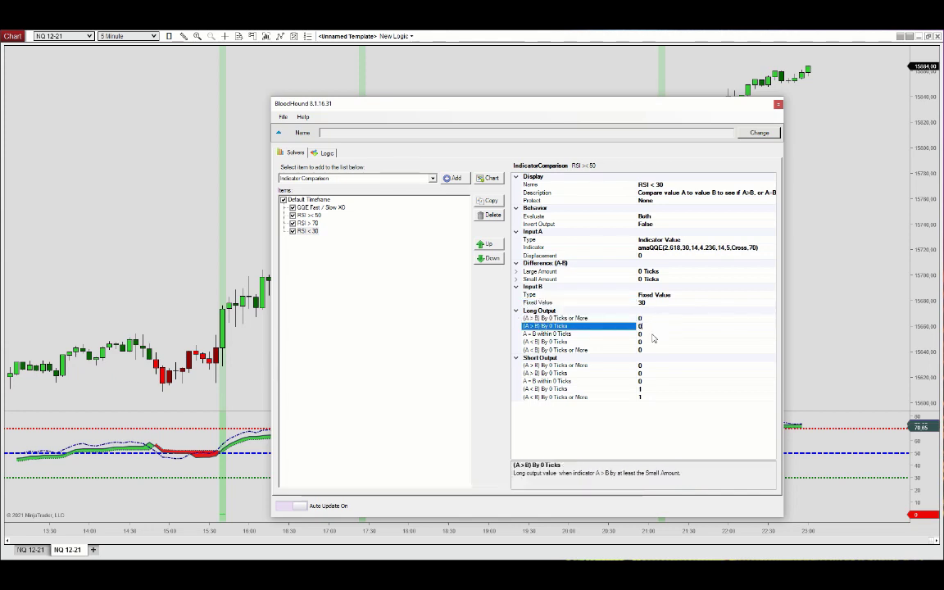
text(0)
click(650, 342)
click(649, 350)
text(1)
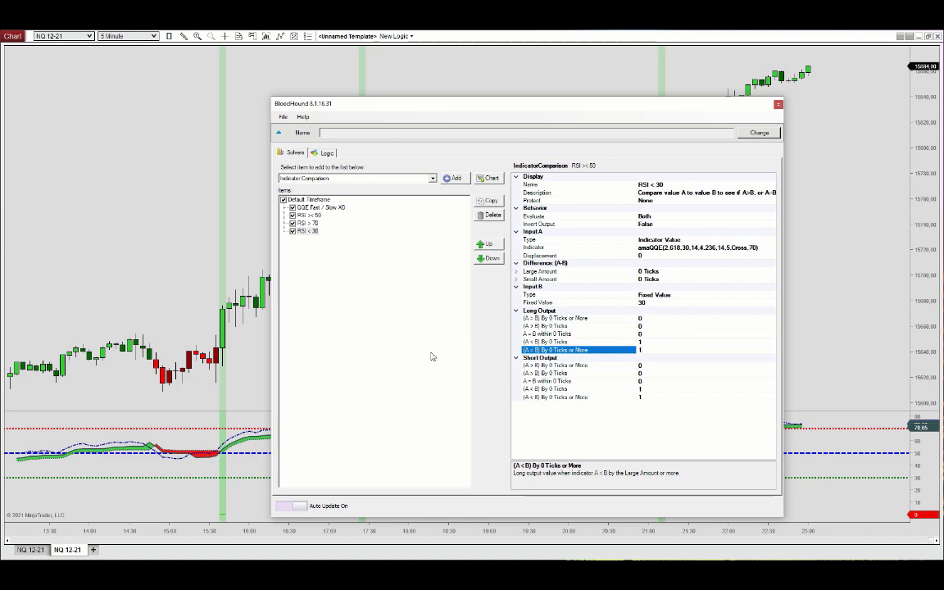
click(431, 357)
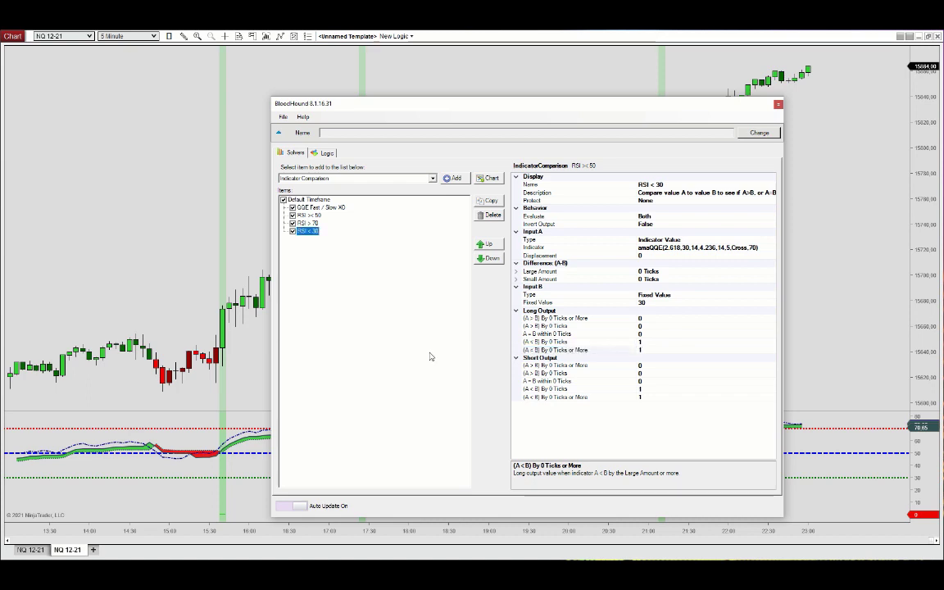
Create a new logic and name it RSI 70/30 + Fast/Slow XO
click(328, 153)
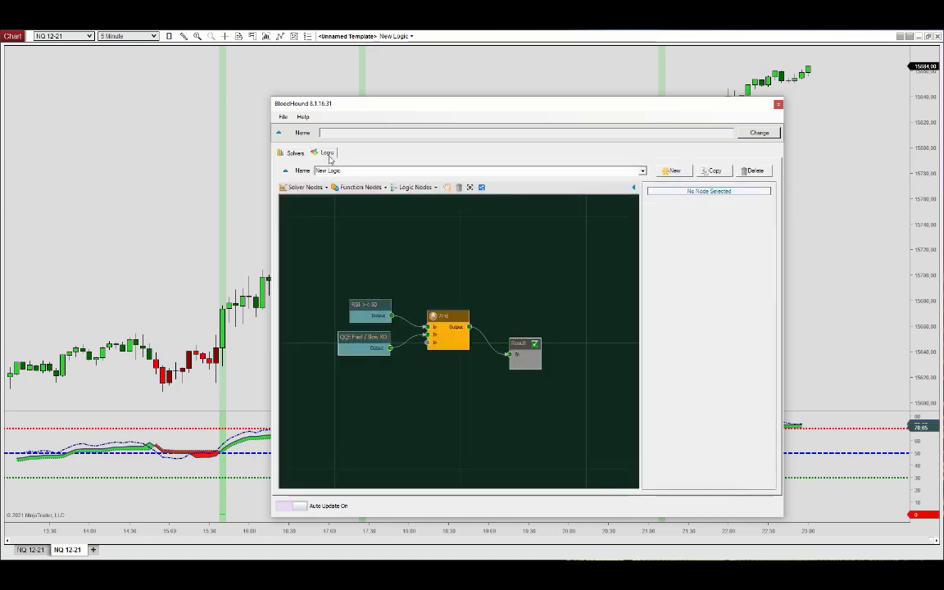
click(673, 171)
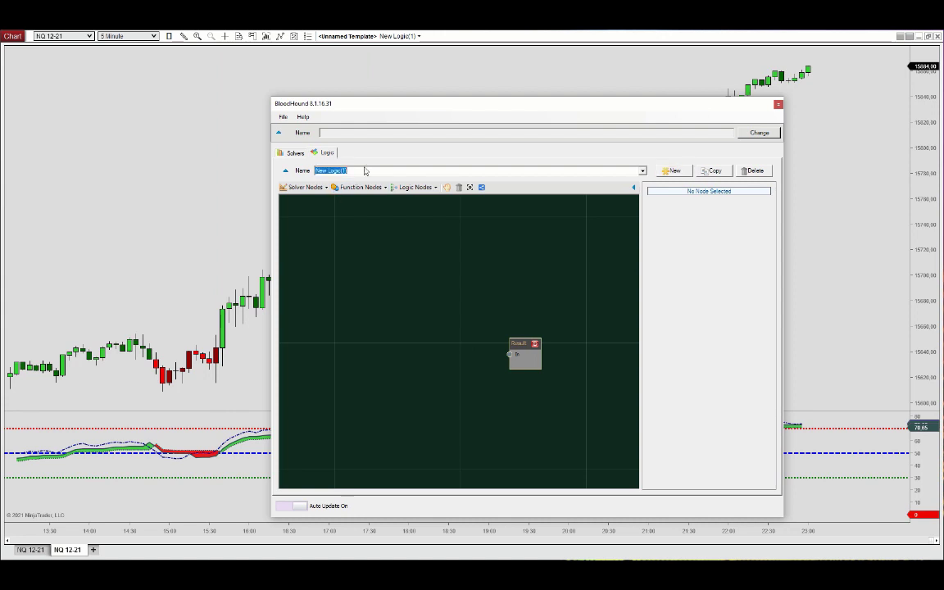
text(RSI 70/30 + Fast/Slow XO)
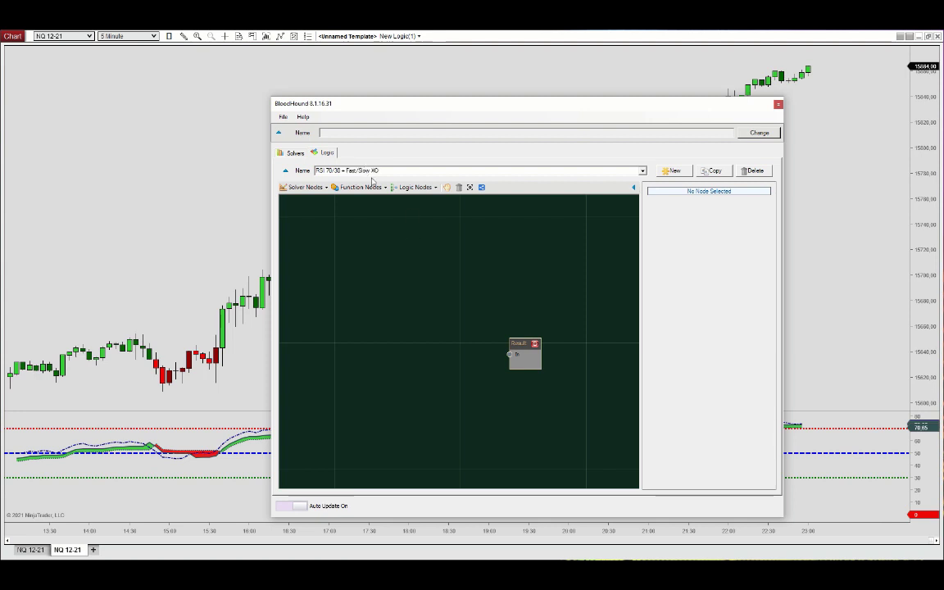
Add the RSI < 30, RSI > 70 and QQE Fast / Slow XO solver nodes and place them well before the Result node
click(305, 187)
click(443, 246)
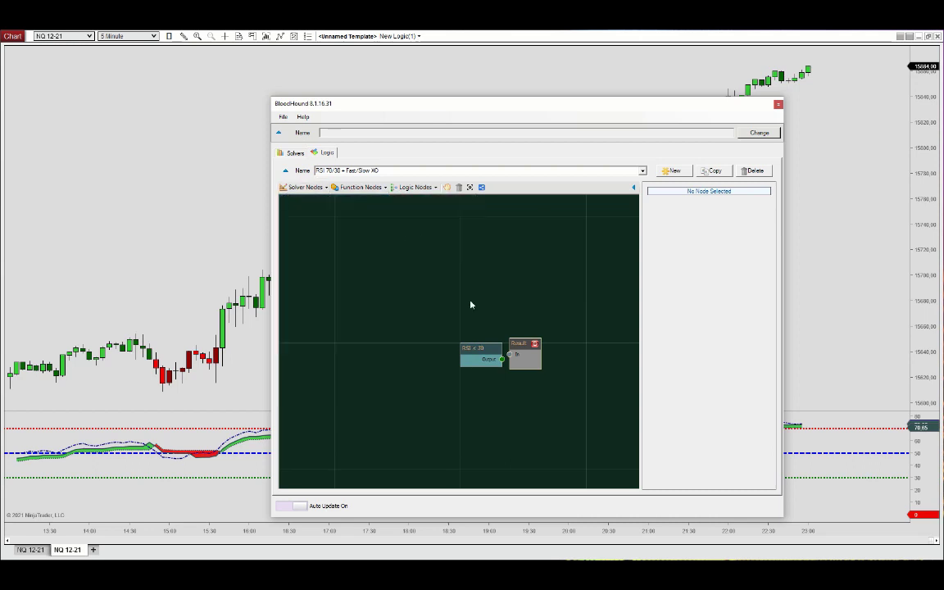
drag(481, 351, 351, 355)
click(305, 187)
mouse_move(352, 198)
click(423, 199)
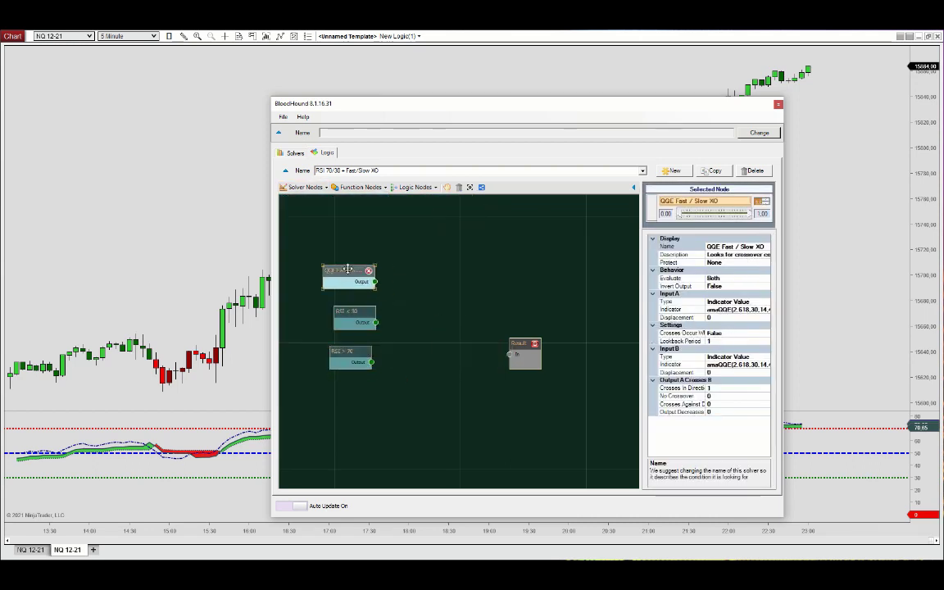
click(447, 306)
Add an And node and an Or node, and arrange the Or node just after the two RSI nodes
click(416, 187)
click(423, 208)
drag(468, 301, 462, 294)
click(415, 187)
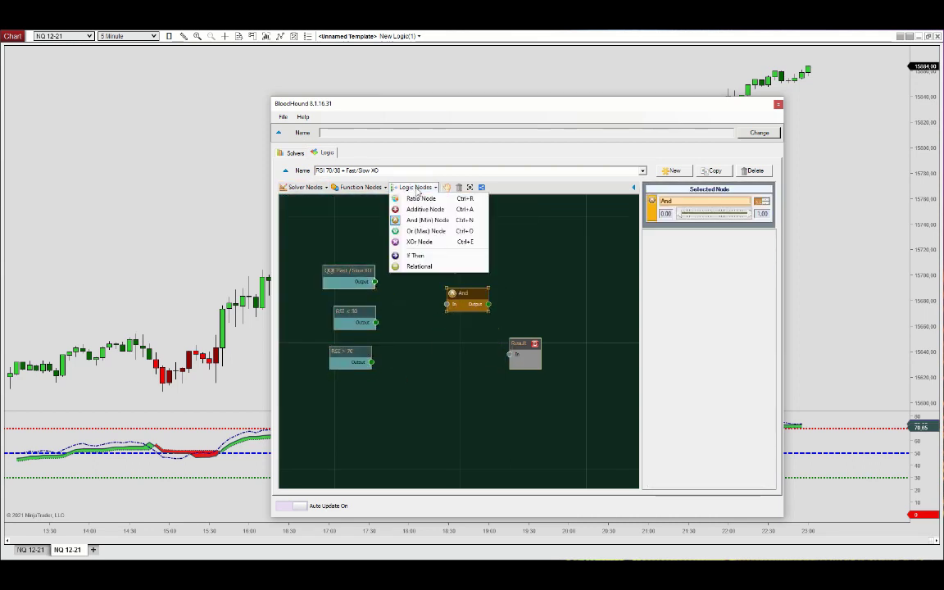
click(426, 231)
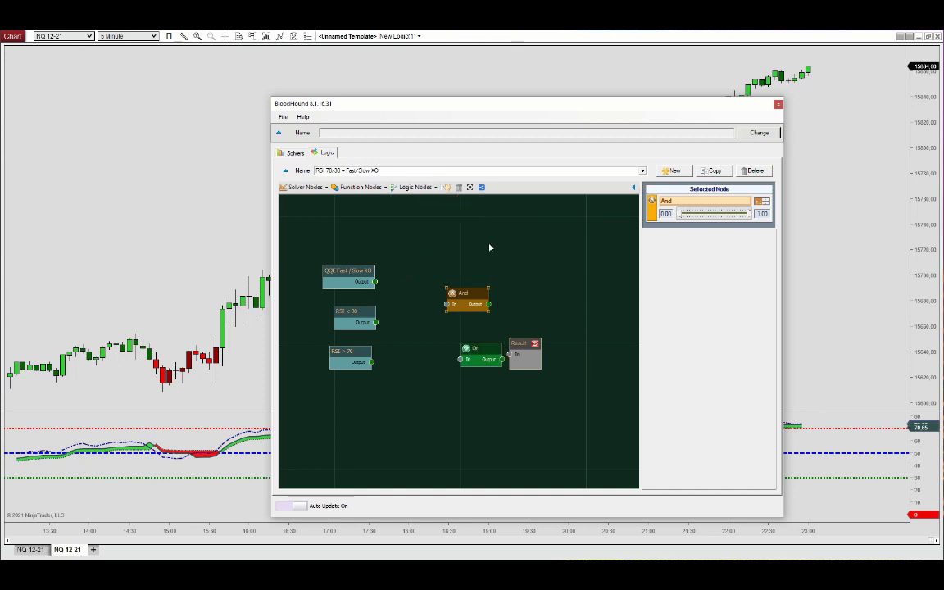
drag(480, 344, 423, 335)
drag(352, 320, 330, 317)
drag(346, 355, 327, 344)
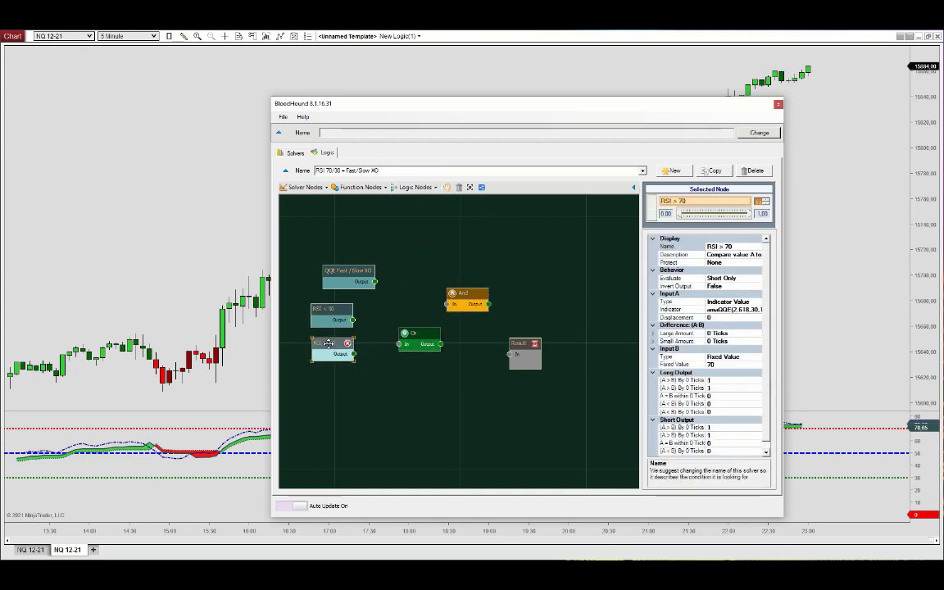
mouse_move(414, 332)
mouse_down()
mouse_move(384, 326)
mouse_move(371, 338)
mouse_up()
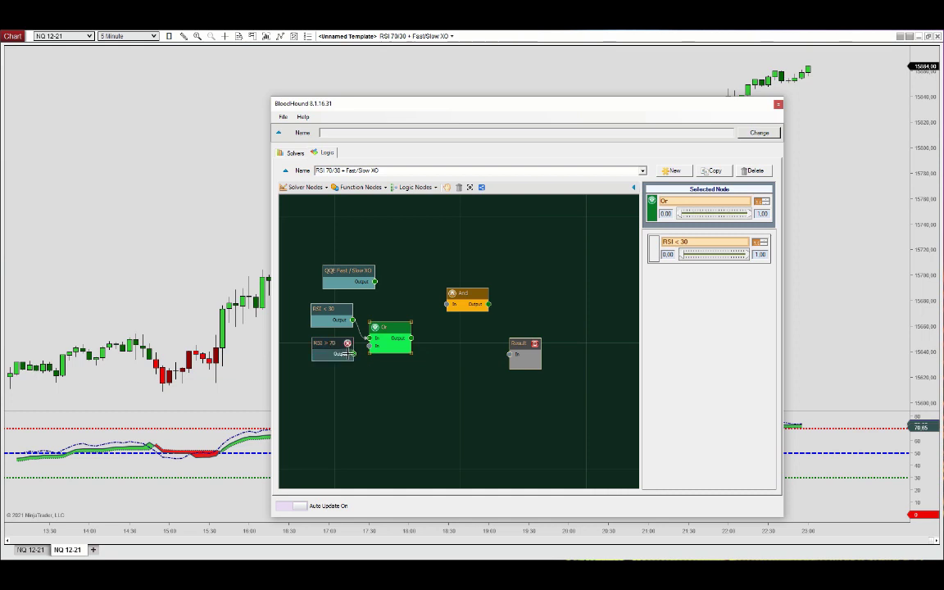
Wire both RSI nodes through Or, combine Or with QQE Fast / Slow XO in And feeding Result, and view the chart signals
drag(363, 348, 373, 352)
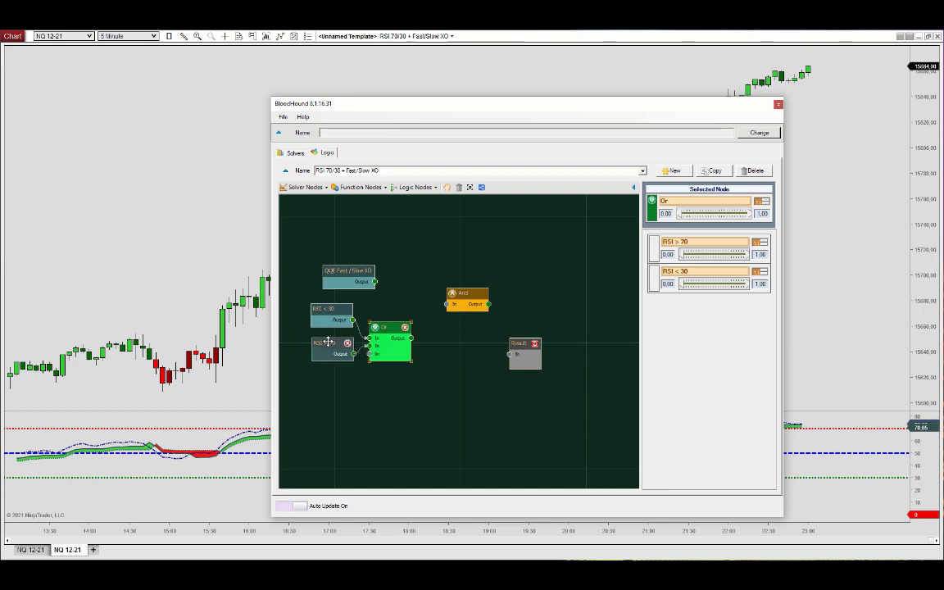
drag(376, 282, 447, 305)
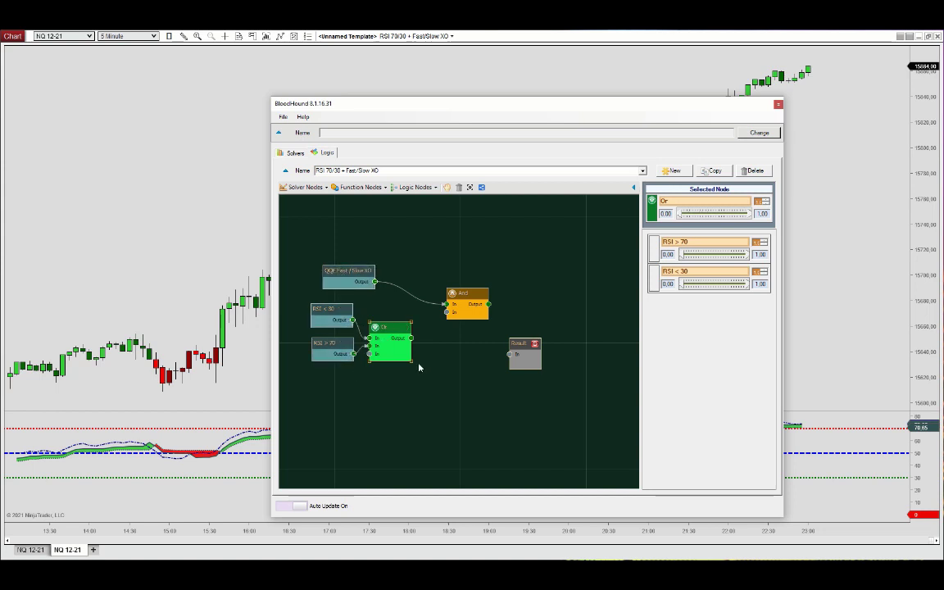
drag(412, 338, 509, 354)
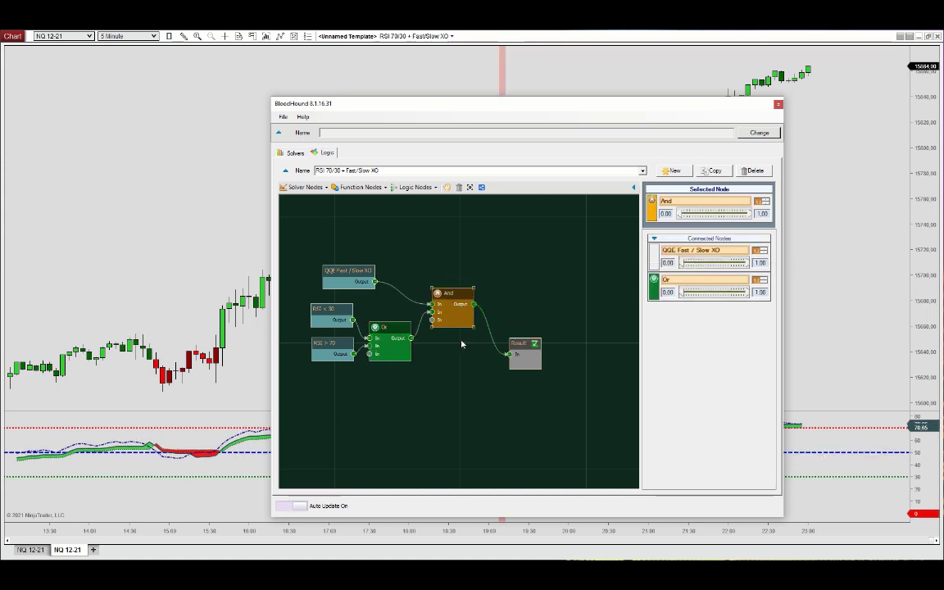
click(182, 252)
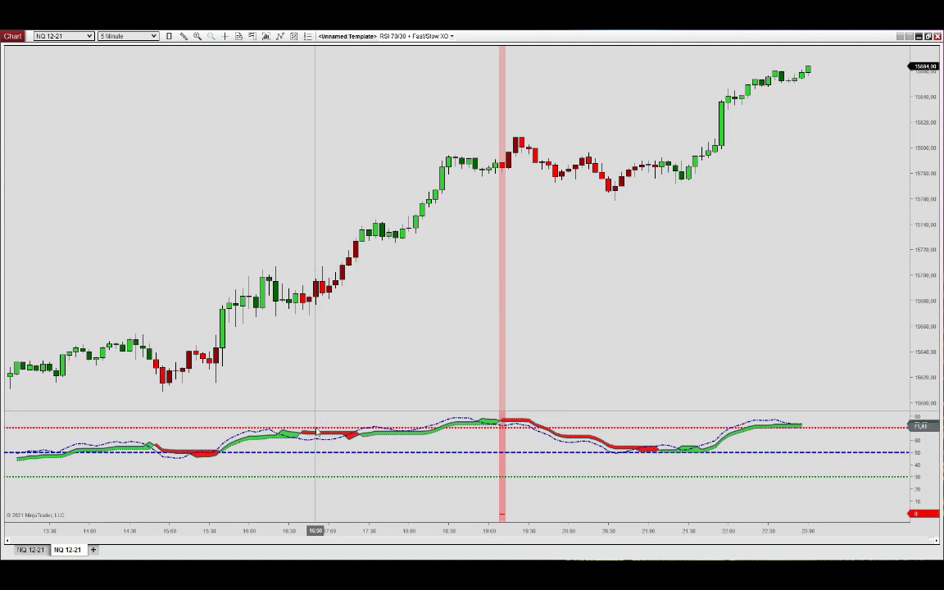
Rename the New Logic as QQE Directional XO + RSI >< 50 and switch back to the RSI 70/30 + Fast/Slow XO logic
click(360, 38)
click(642, 171)
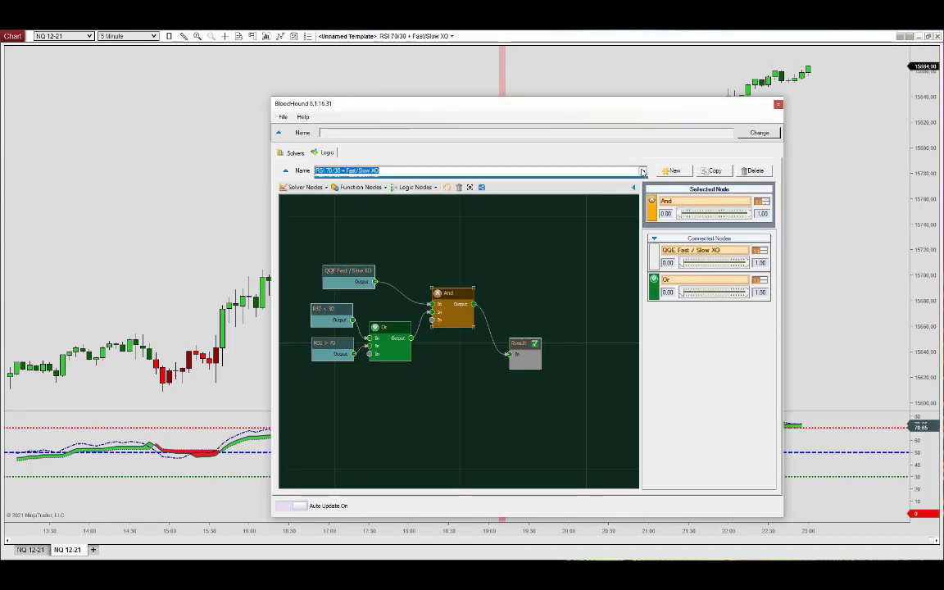
click(328, 179)
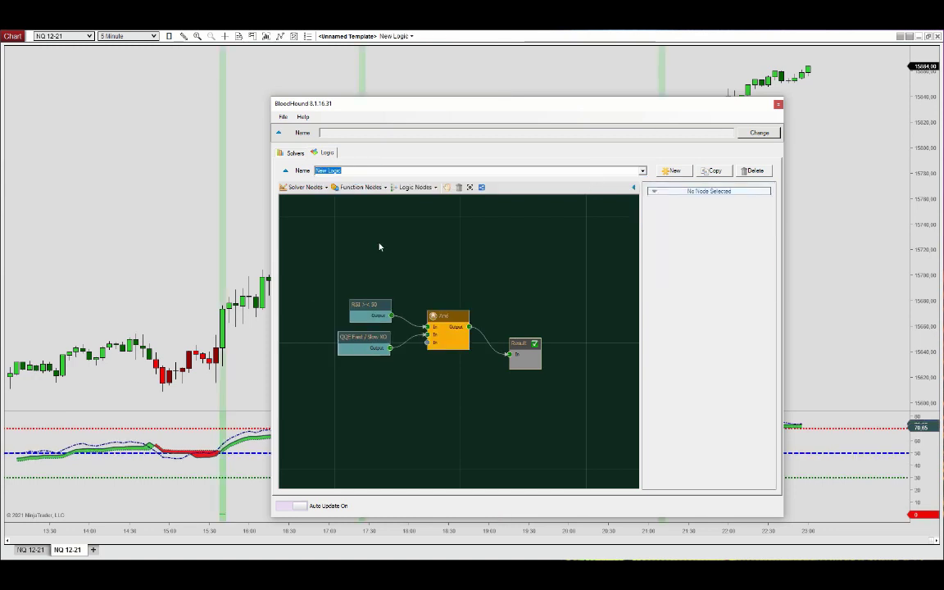
text(QQE Directional XO)
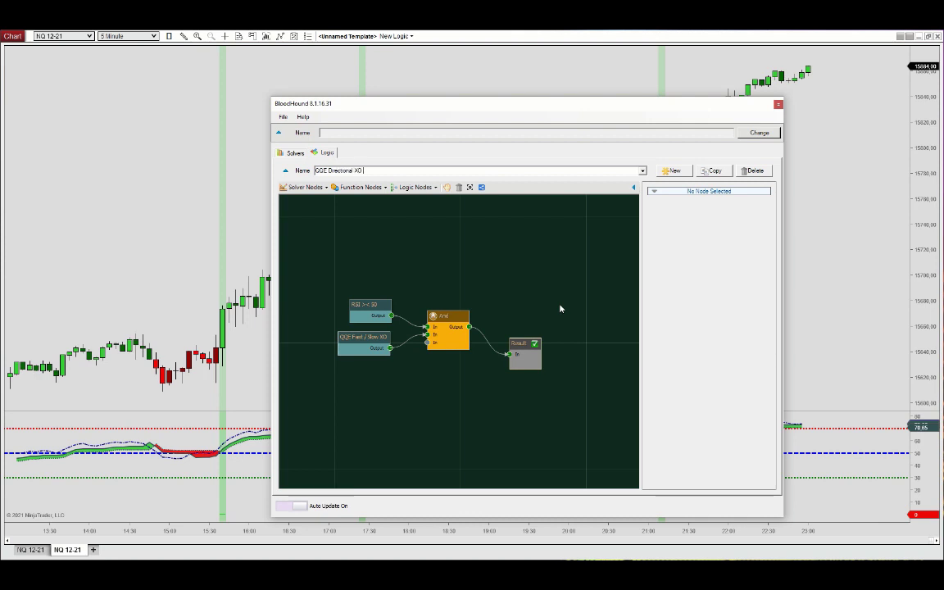
text( + RSI >< 50)
click(642, 171)
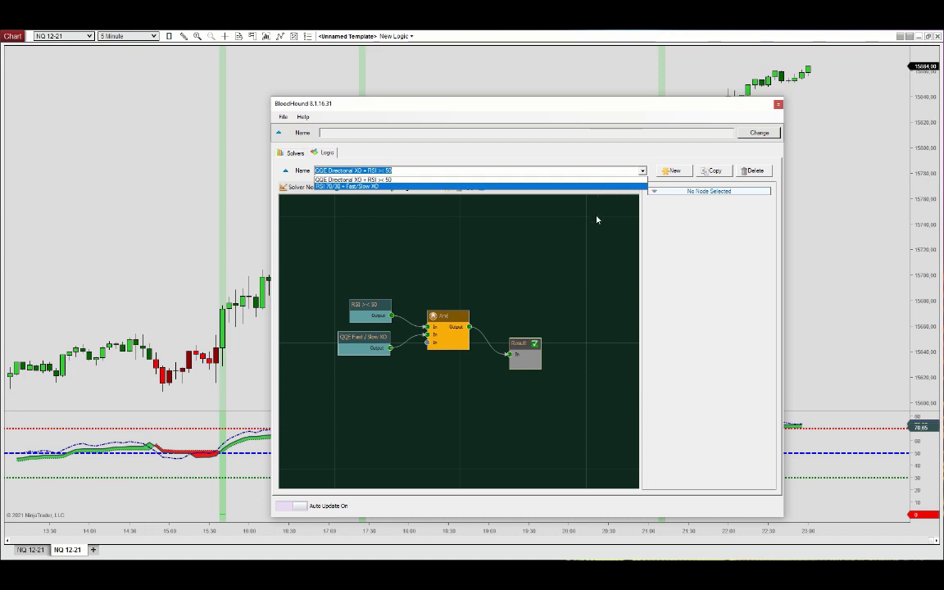
click(594, 188)
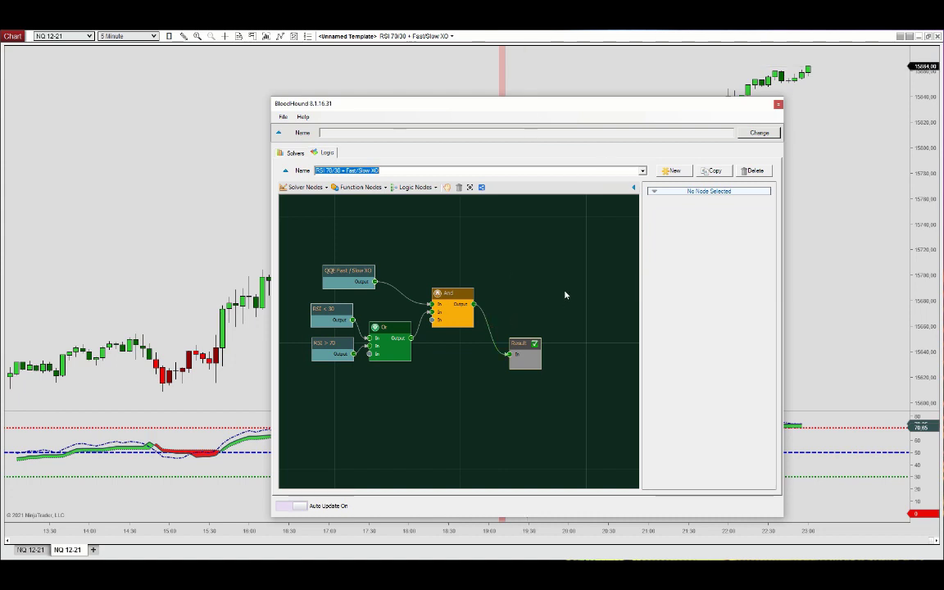
Duplicate the RSI > 70 solver and rename the copy HA Input RSI > 70
click(292, 153)
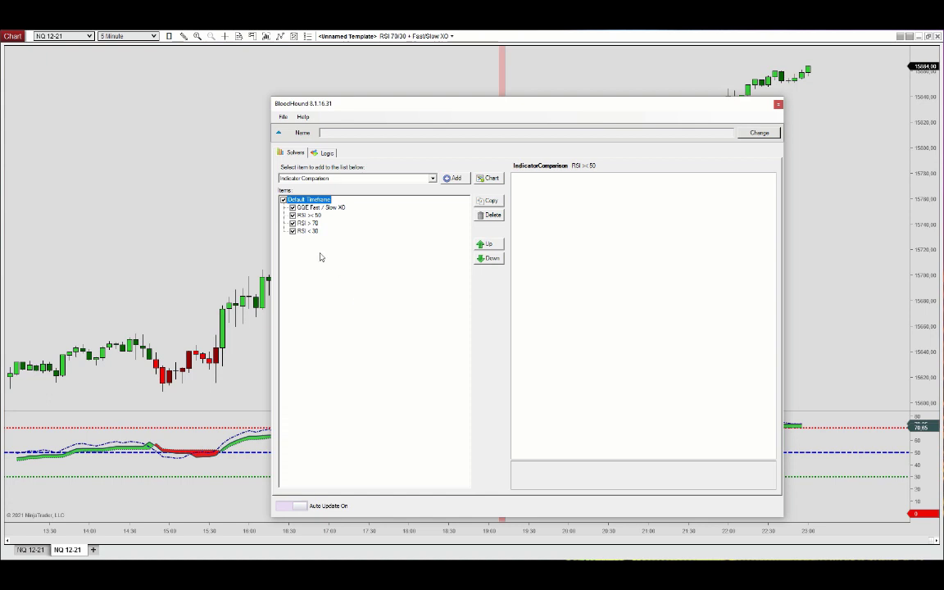
click(310, 224)
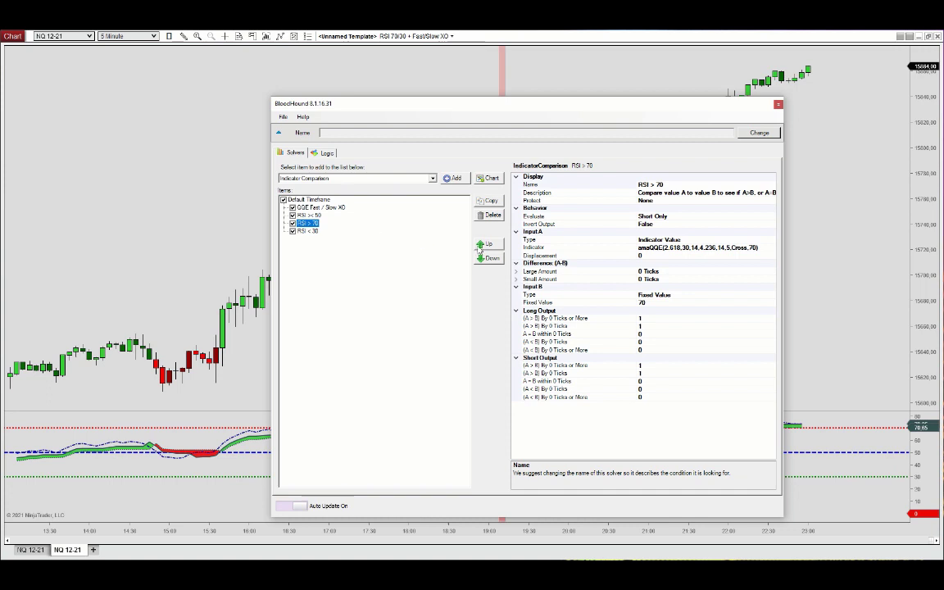
click(492, 202)
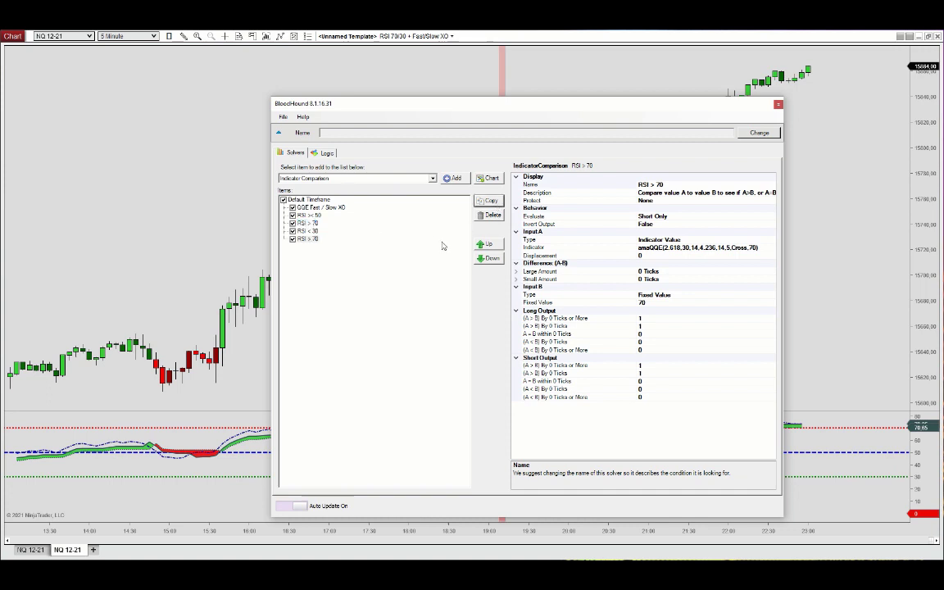
click(655, 185)
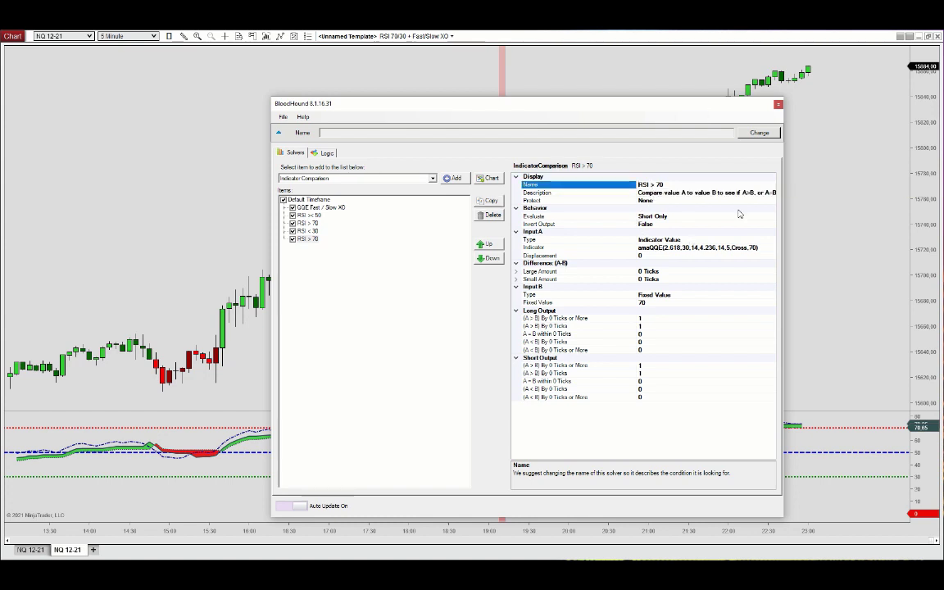
text(HA Input)
Nest amaHeikinAshi from LizardIndicators as the input of amaQQE in the HA Input RSI > 70 solver
click(773, 251)
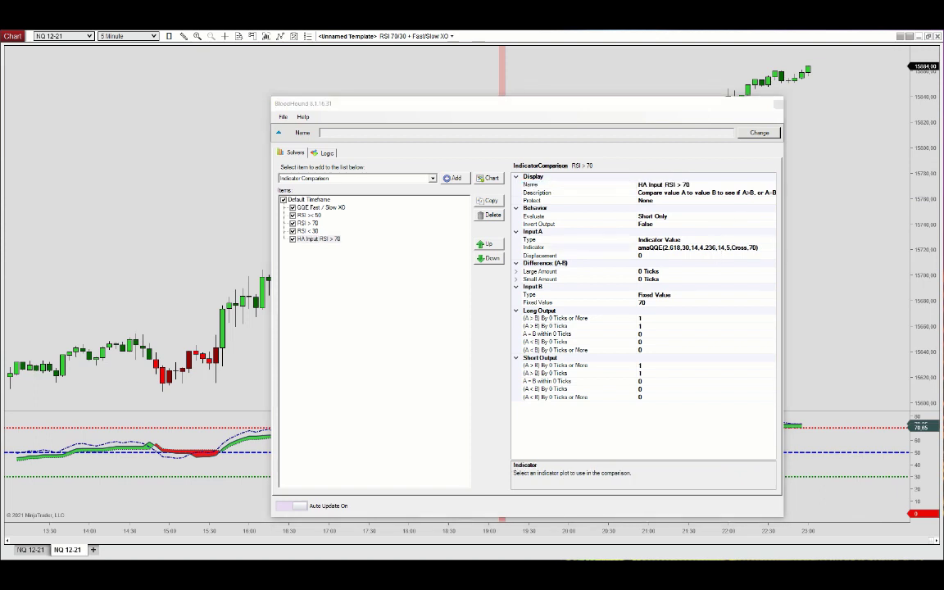
click(773, 246)
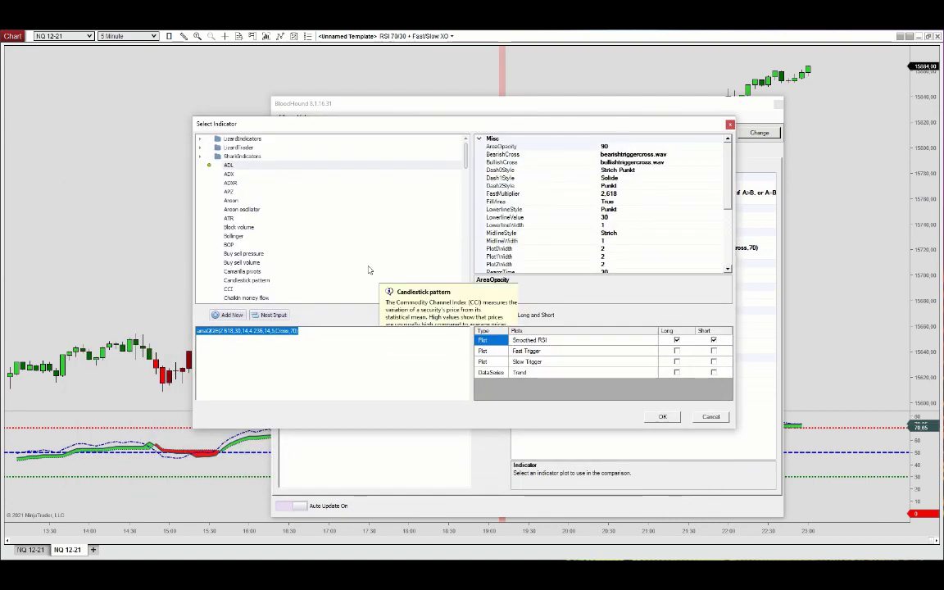
double_click(253, 141)
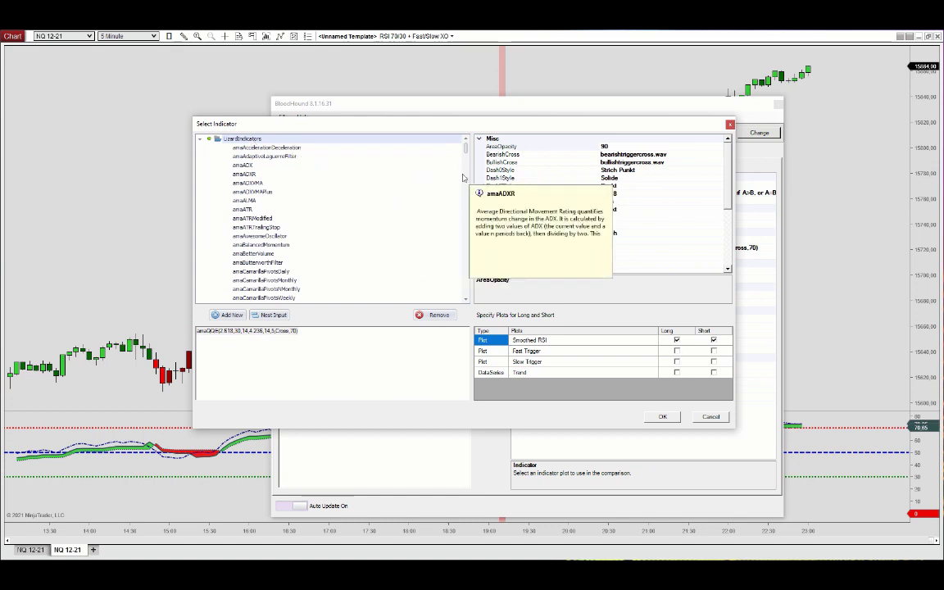
drag(467, 152, 467, 177)
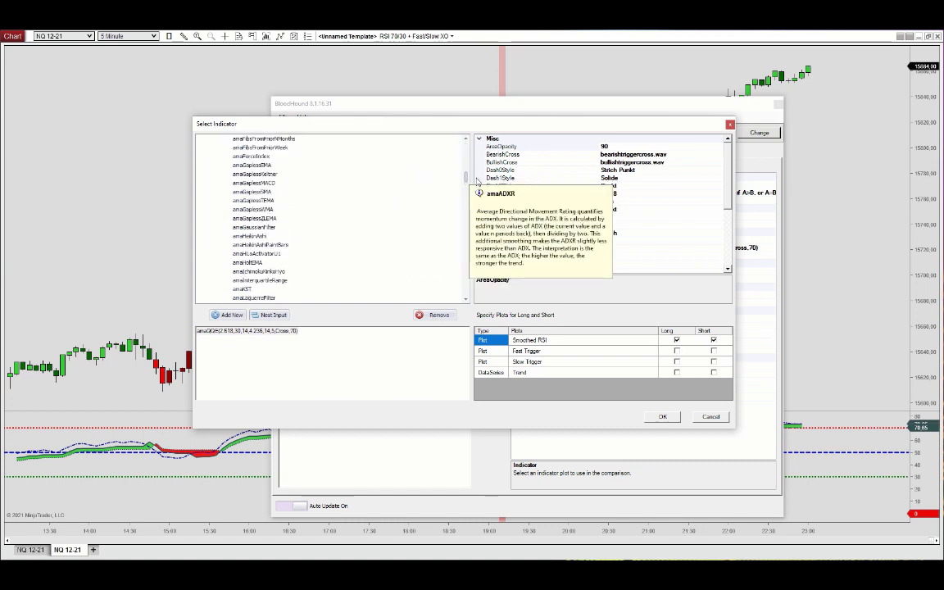
click(250, 236)
mouse_move(234, 237)
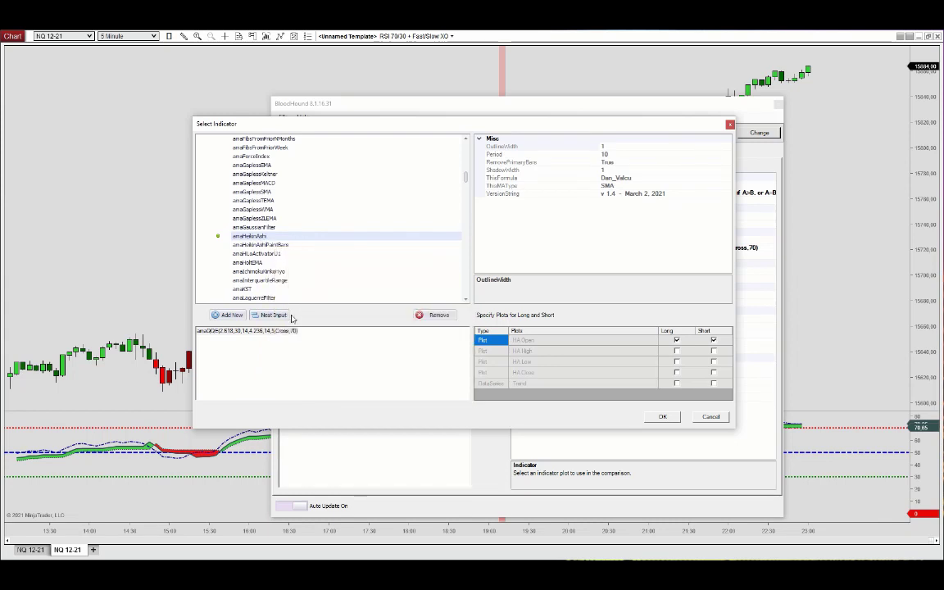
click(274, 317)
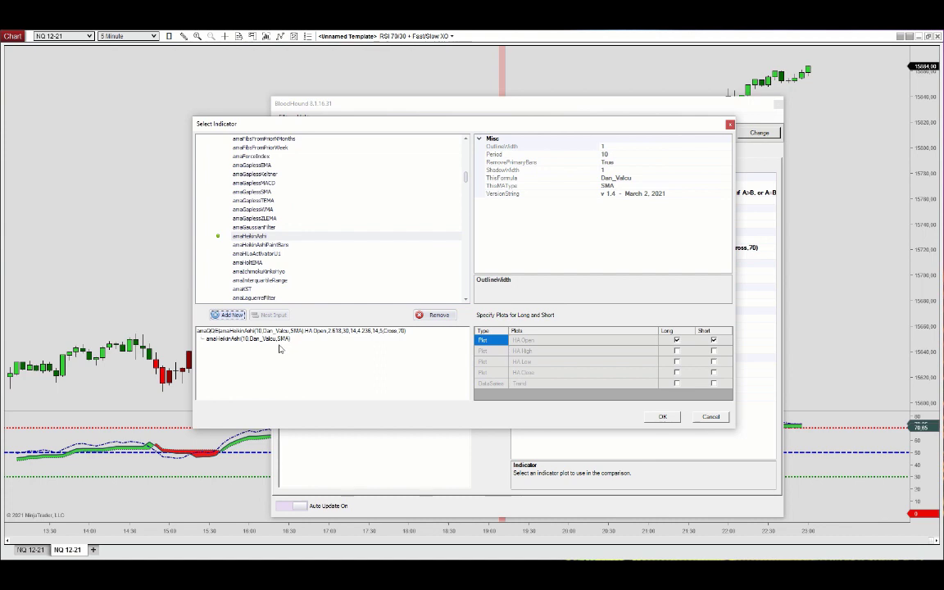
Use the HA Close plot of the nested amaHeikinAshi for both long and short, and accept the indicator setup
click(267, 340)
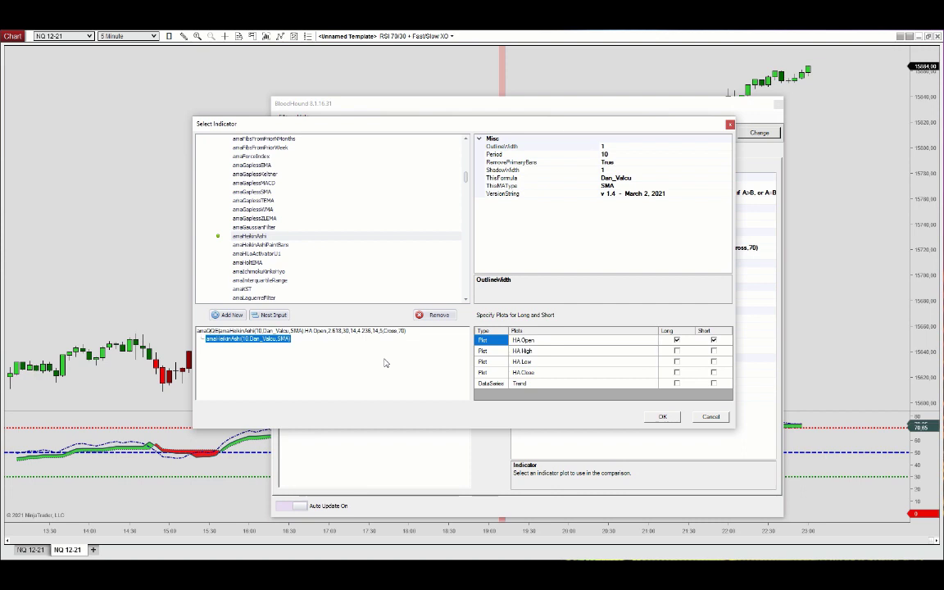
click(677, 373)
click(714, 373)
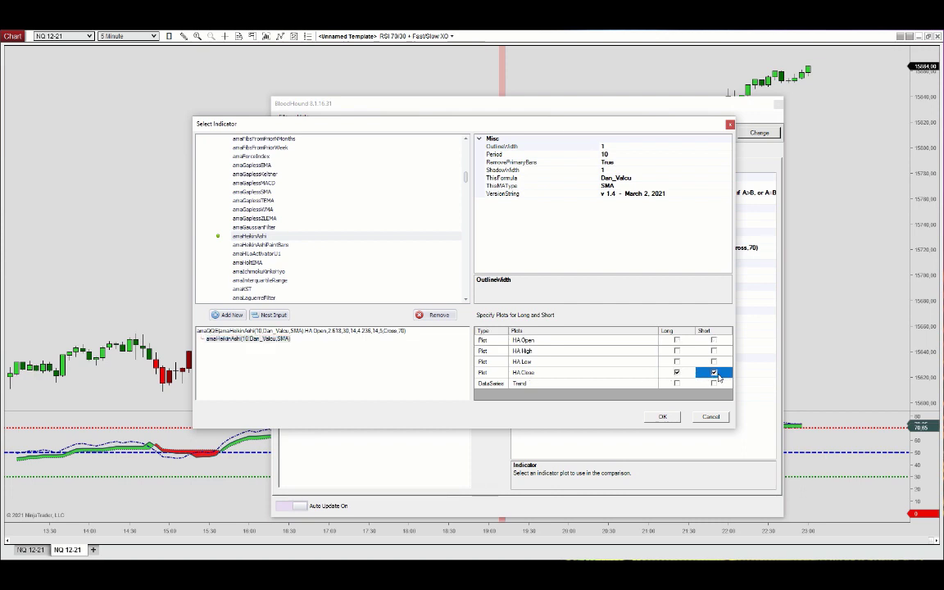
click(663, 418)
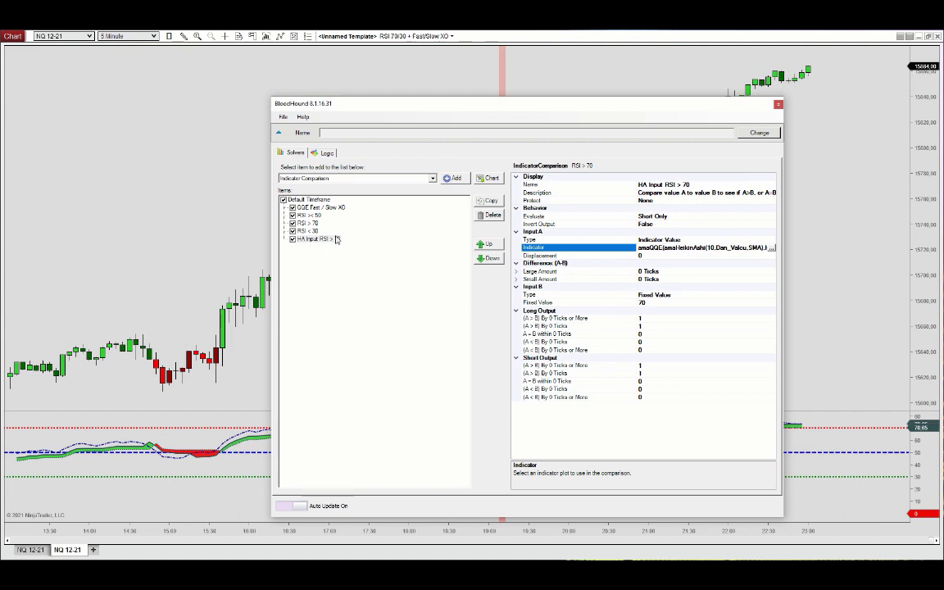
Duplicate the RSI < 30 solver and rename the copy HA Input RSI < 30
click(306, 231)
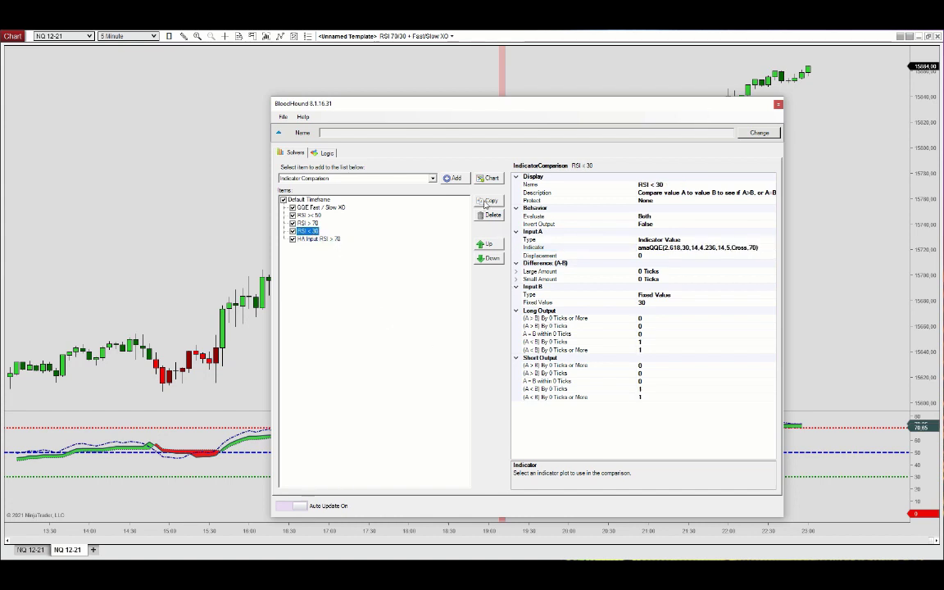
click(488, 201)
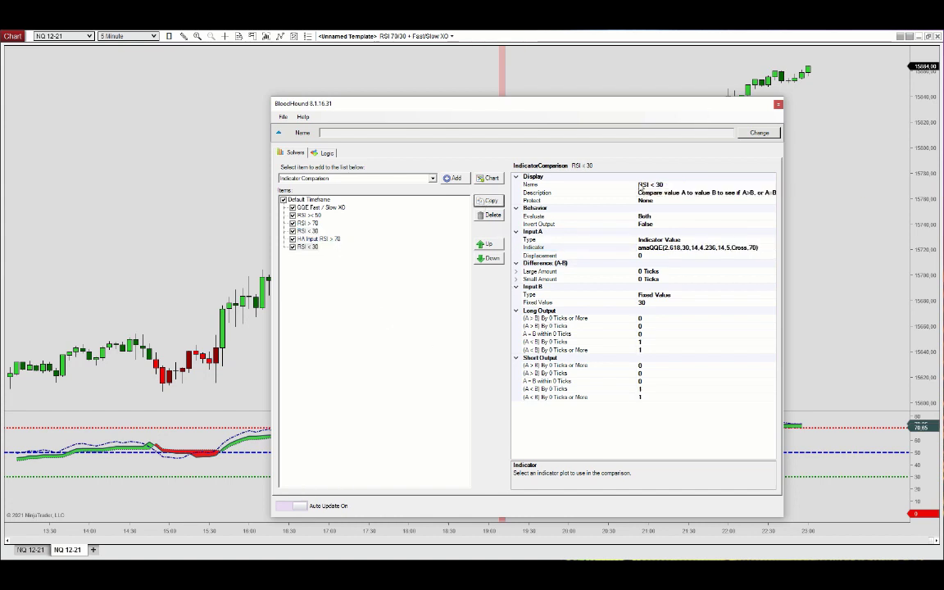
click(640, 185)
text(HA Input)
Nest amaHeikinAshi as the input of amaQQE in the HA Input RSI < 30 solver
click(705, 247)
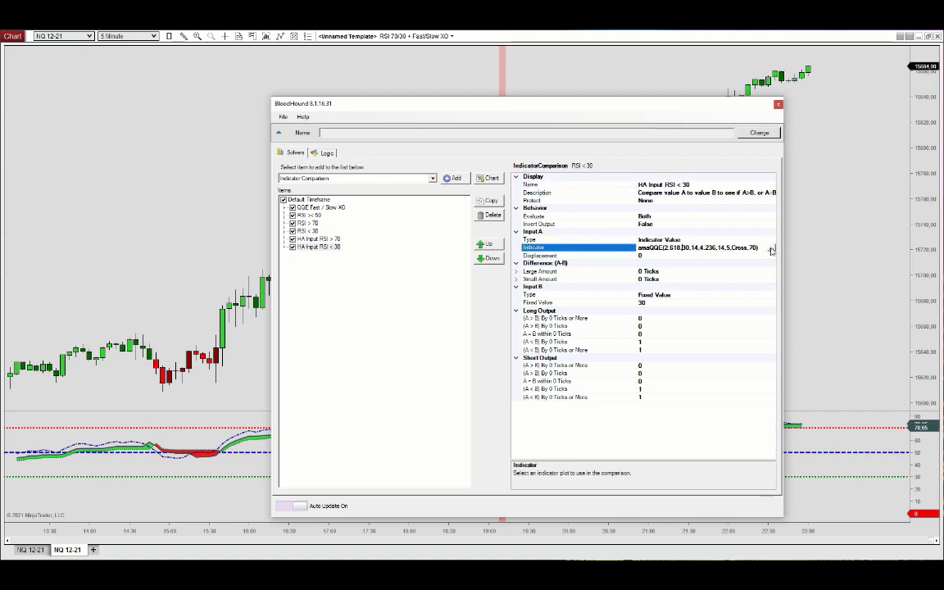
click(774, 246)
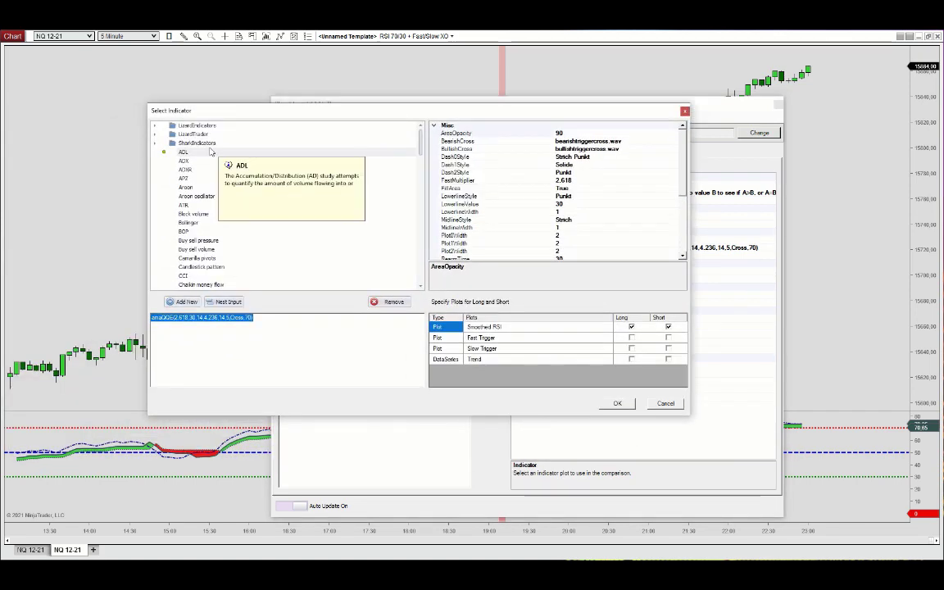
double_click(207, 126)
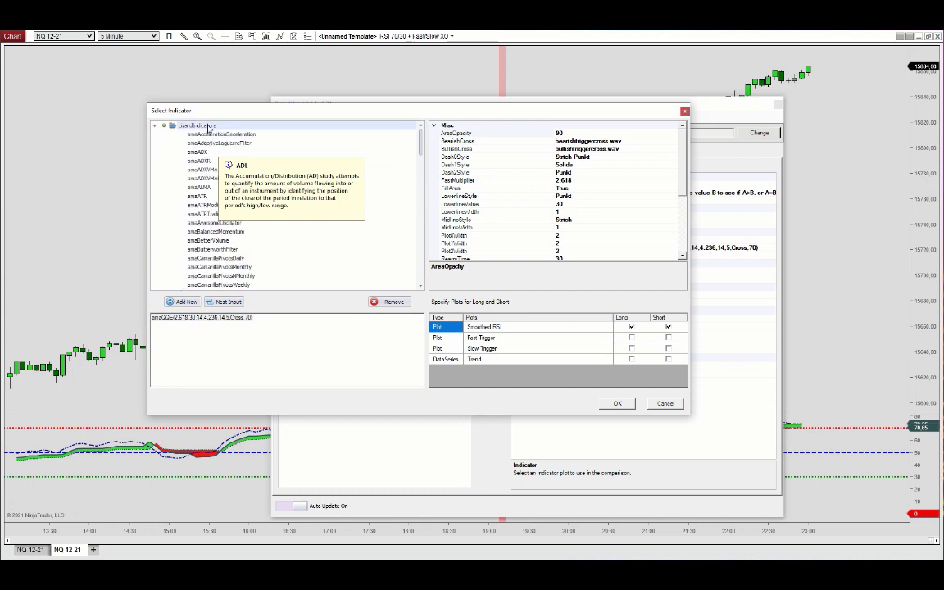
drag(421, 141, 429, 168)
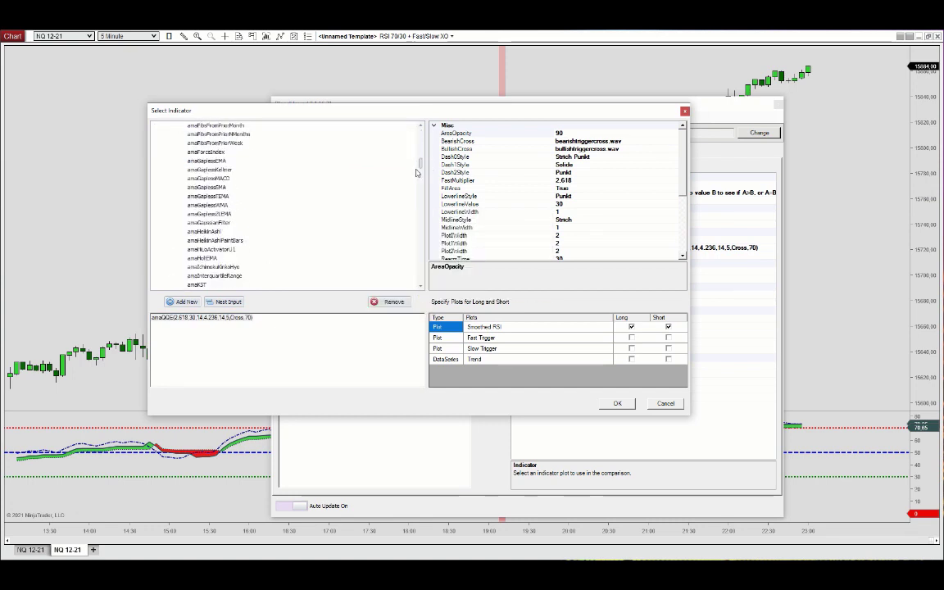
click(205, 232)
click(224, 301)
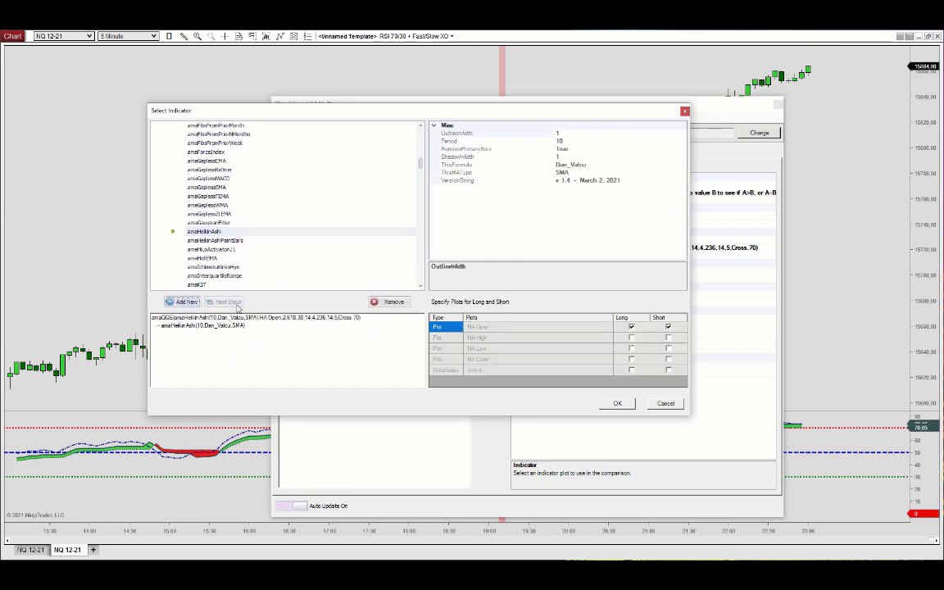
Set the nested amaHeikinAshi in HA Input RSI < 30 to HA Close for long and short, and accept it
click(205, 326)
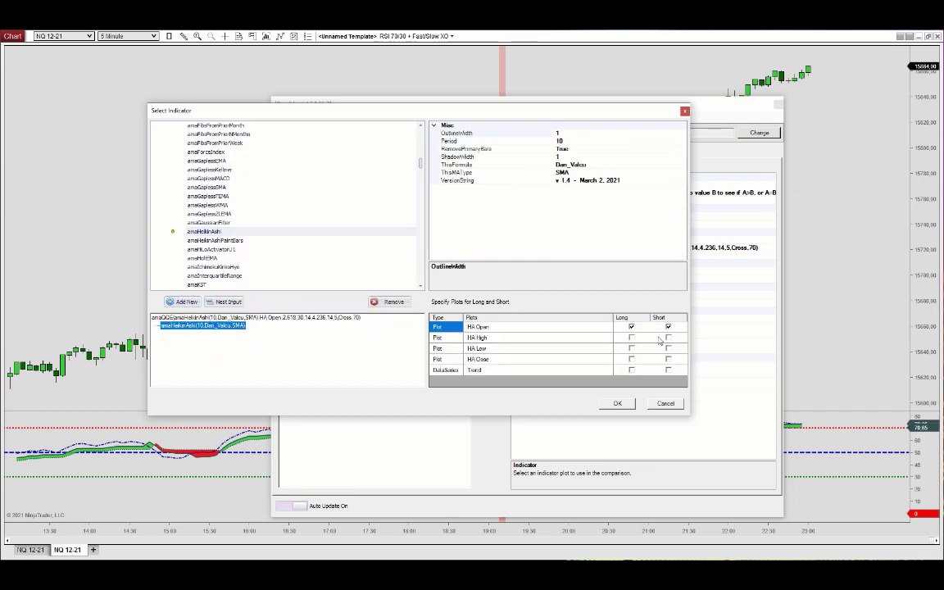
click(631, 359)
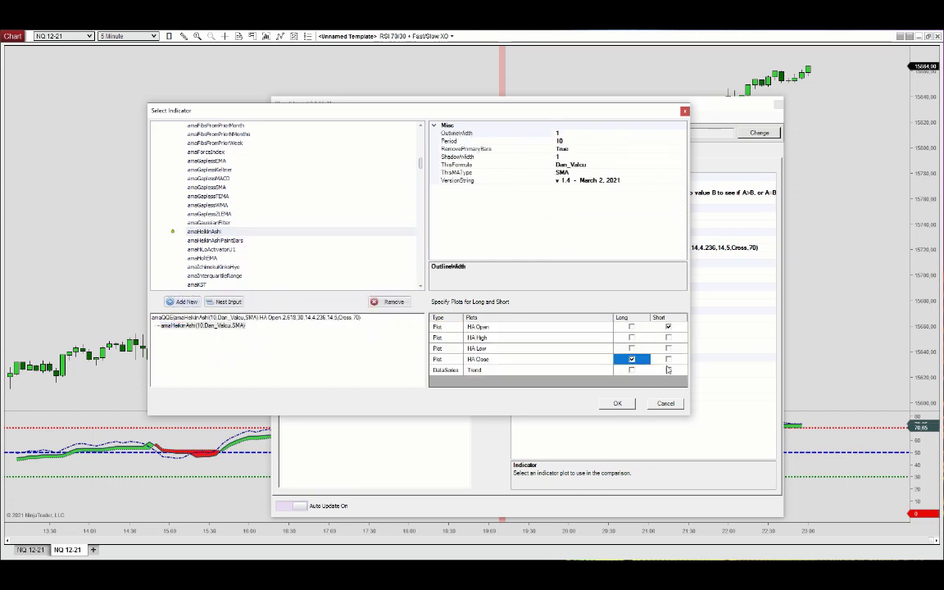
click(668, 359)
click(617, 403)
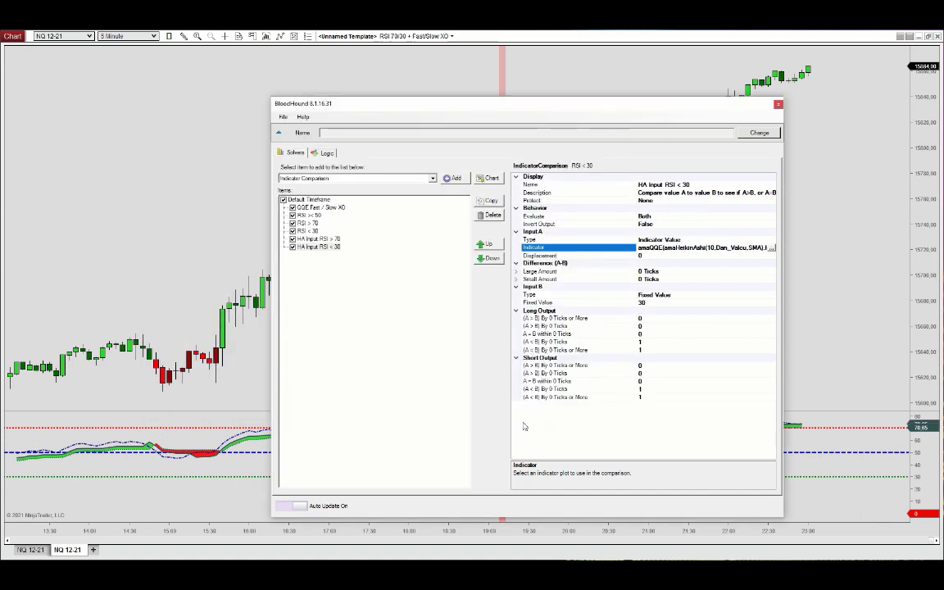
Change the input series of the chart's amaQQE indicator to amaHeikinAshi from LizardIndicators, choose its plot, and apply the settings
click(188, 256)
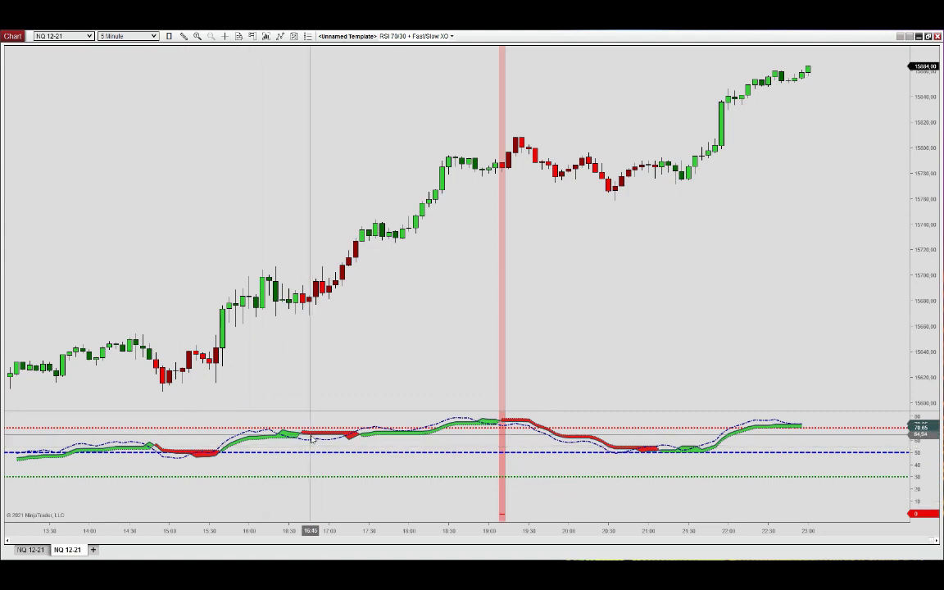
click(282, 438)
right_click(283, 438)
click(313, 481)
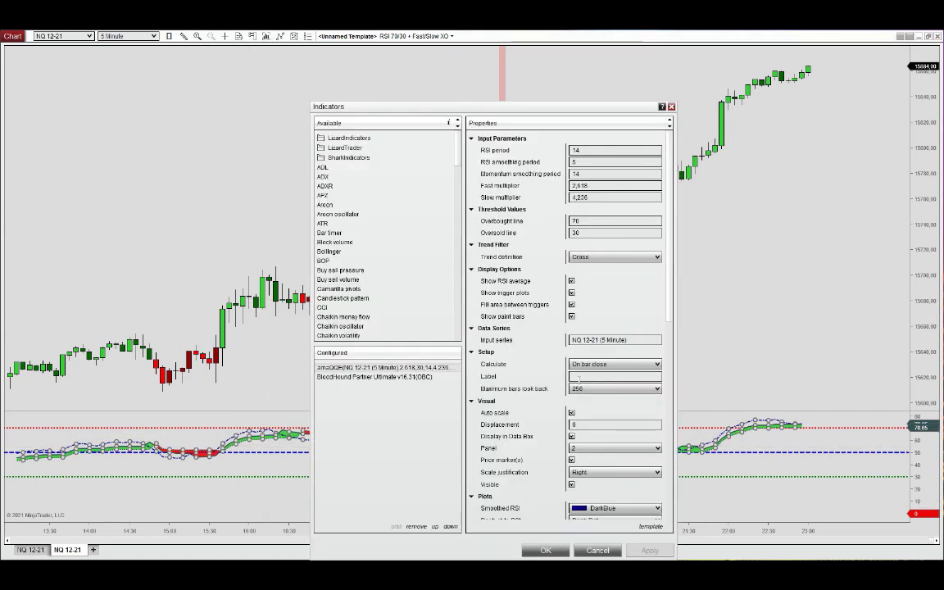
click(615, 339)
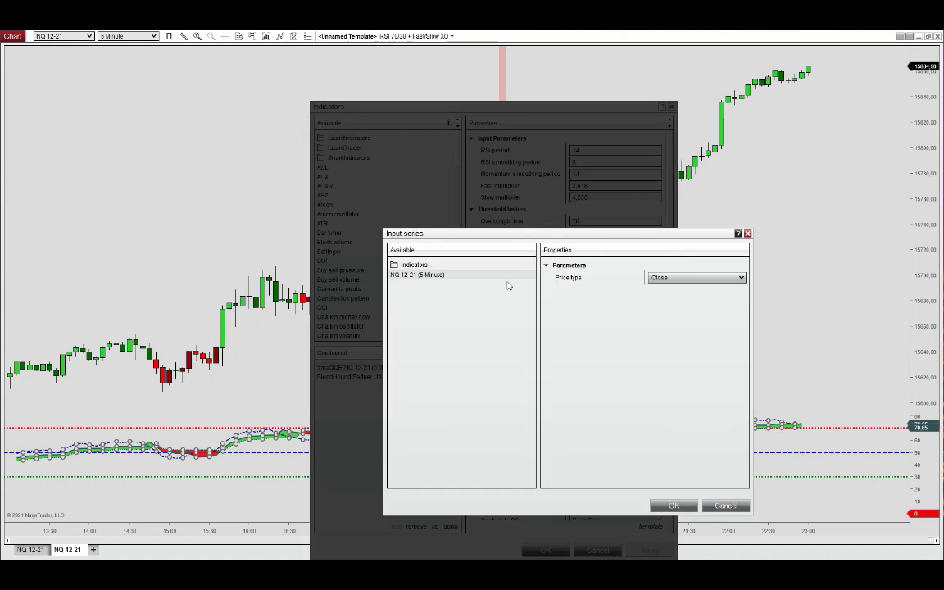
double_click(418, 265)
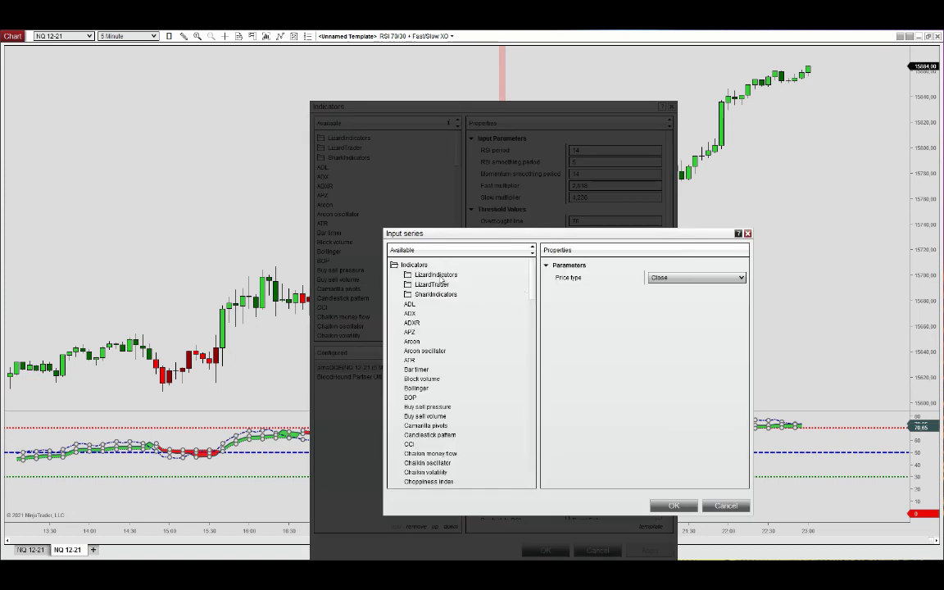
double_click(438, 275)
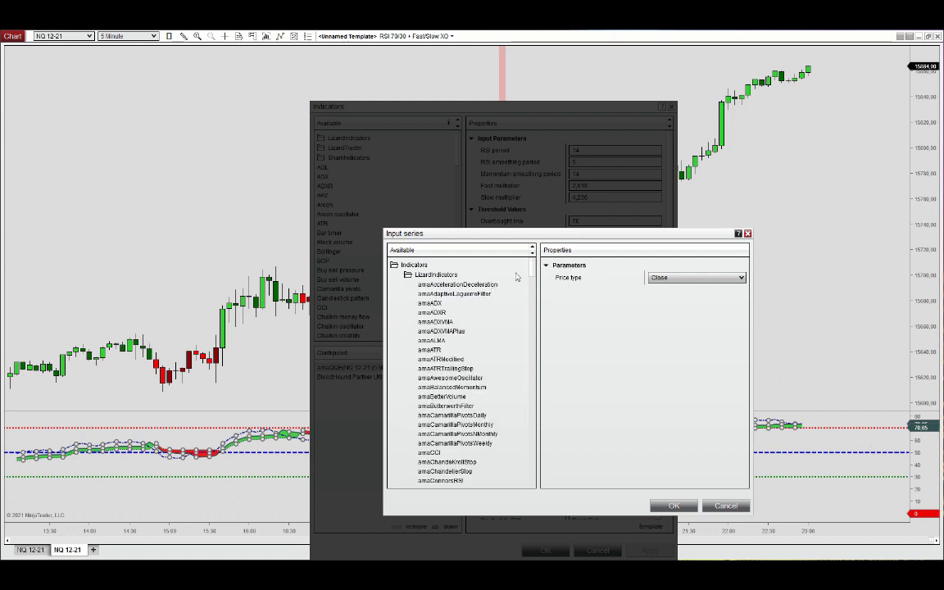
scroll(520, 312, down, 10)
click(438, 353)
click(697, 277)
click(685, 319)
click(674, 506)
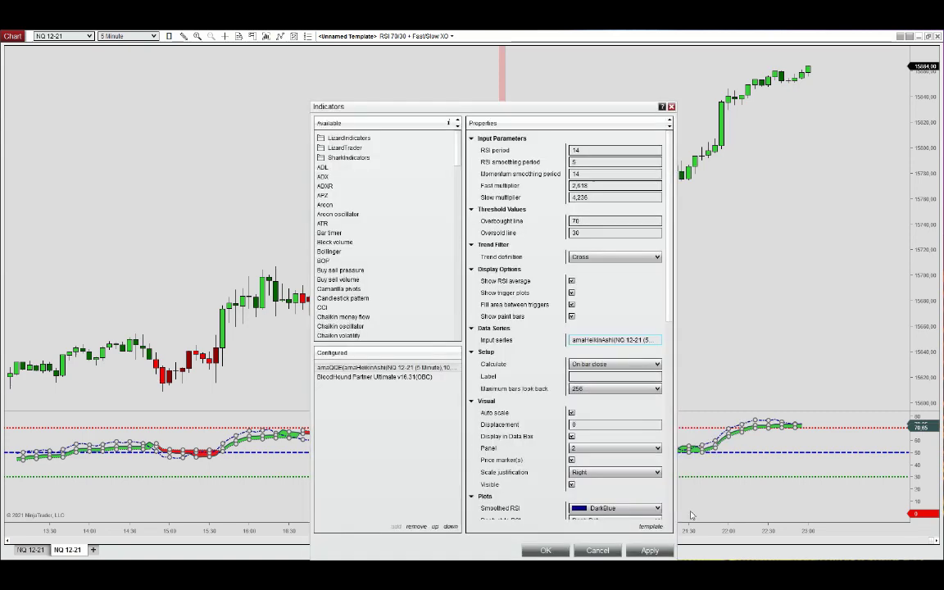
click(559, 549)
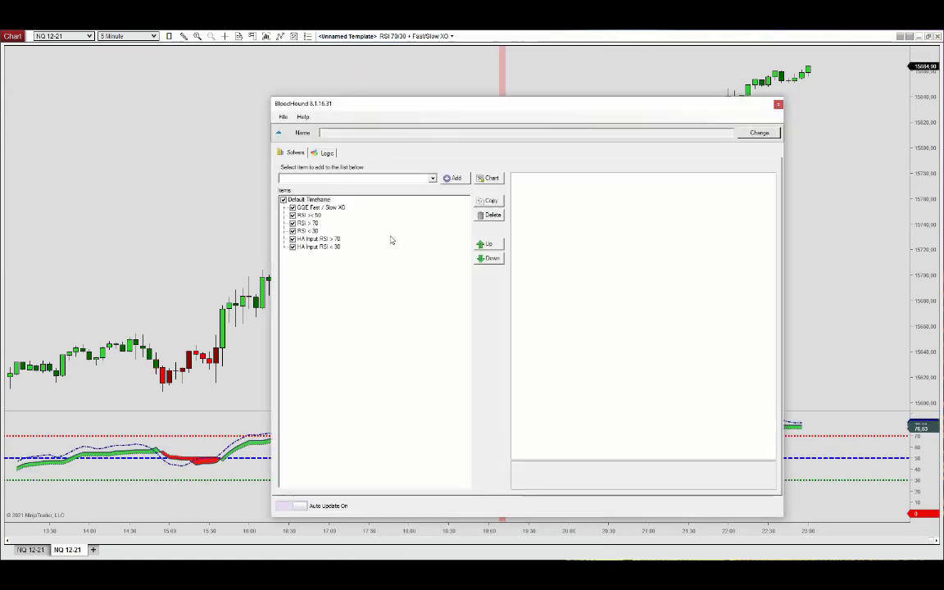
Create a new logic, add the HA Input RSI > 70 and HA Input RSI < 30 solver nodes, and stack them away from Result
click(324, 152)
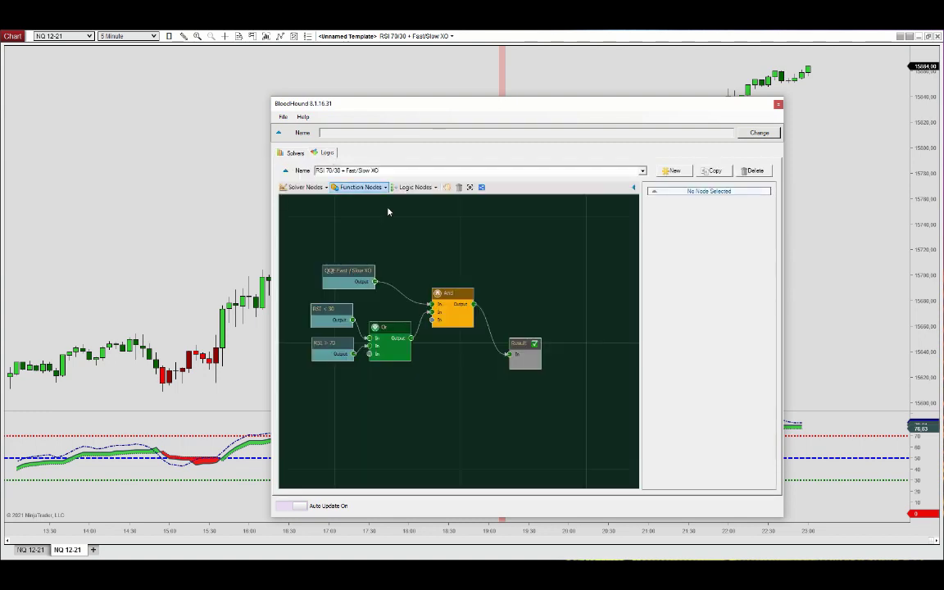
click(672, 170)
click(305, 187)
mouse_move(305, 198)
click(426, 233)
click(314, 189)
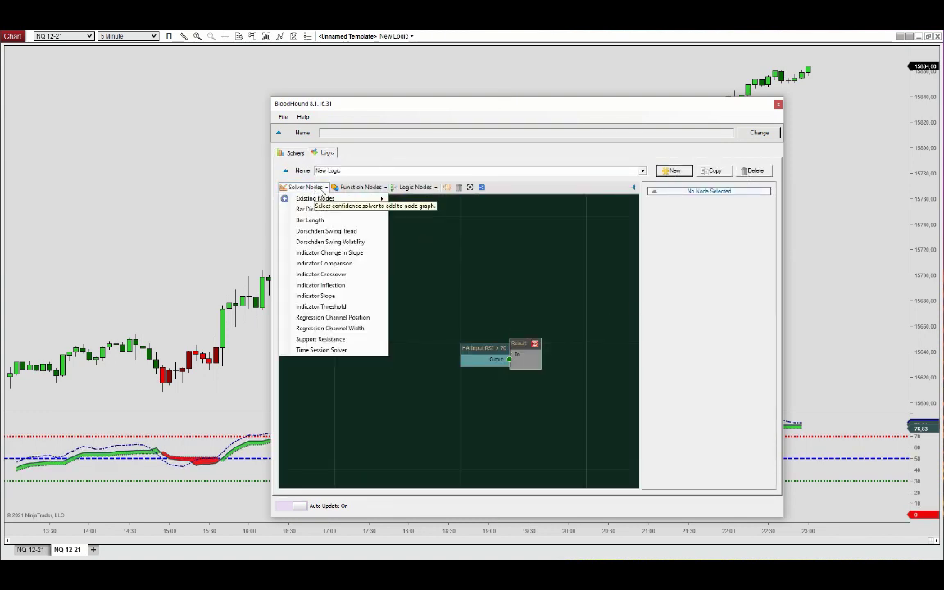
click(429, 254)
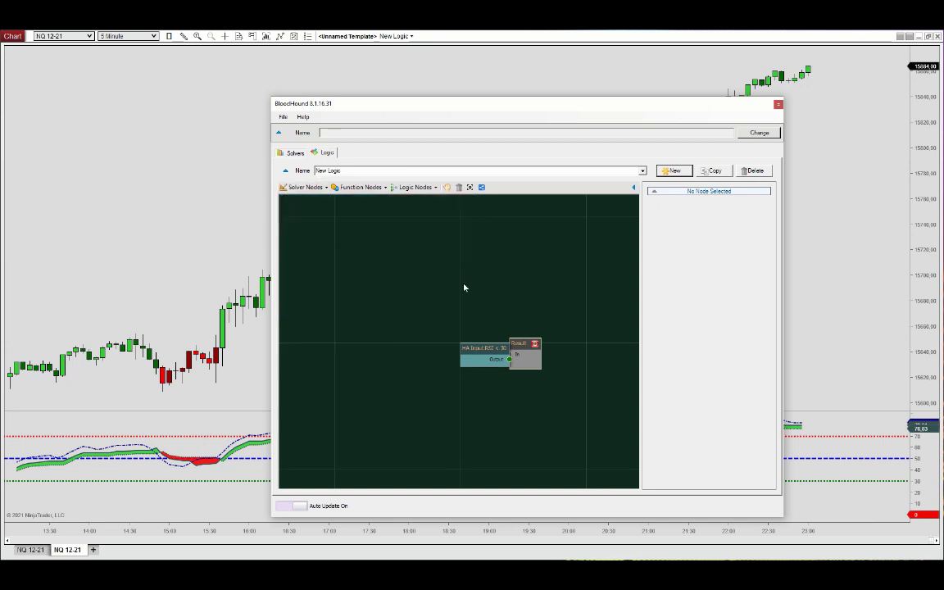
drag(478, 352, 389, 353)
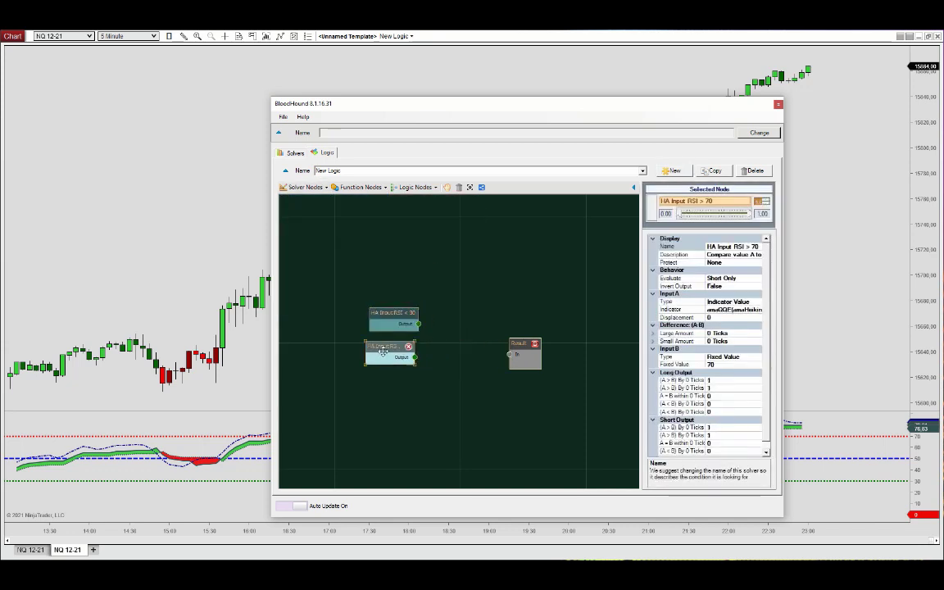
Add an Or node fed by both HA Input RSI solvers and connect its output to Result
click(429, 188)
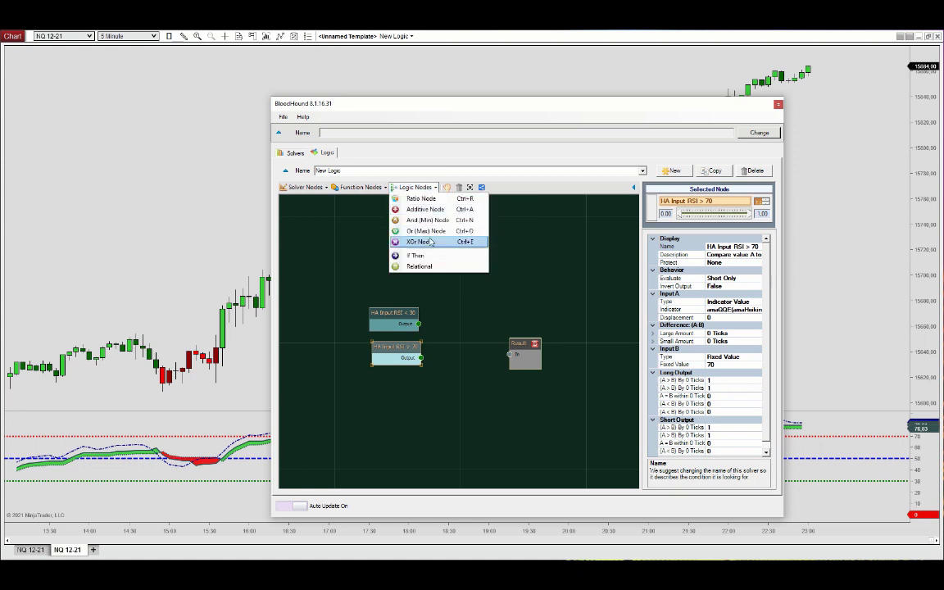
click(422, 234)
drag(475, 359, 443, 350)
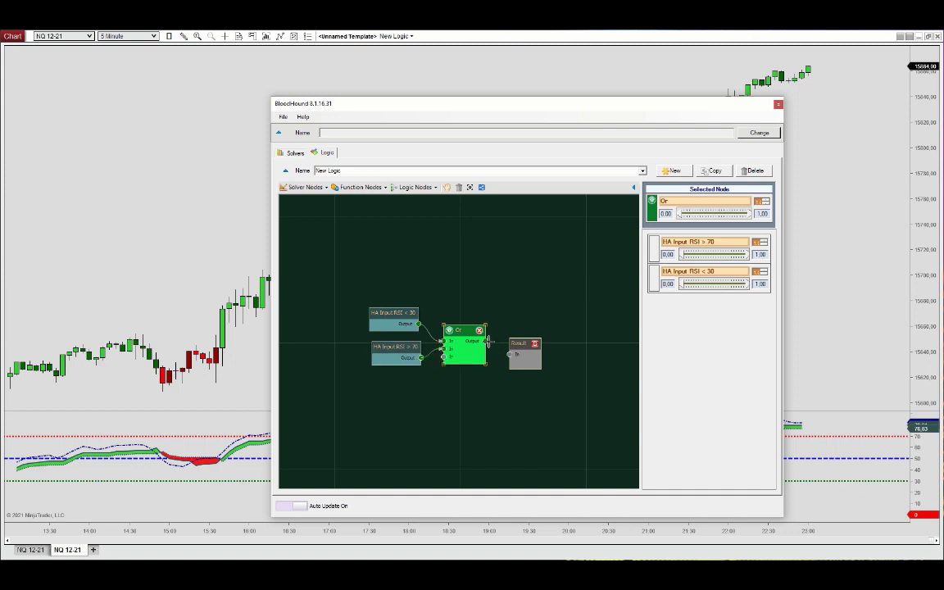
Compare the chart signals of the RSI 70/30 + Fast/Slow XO logic with those of New Logic
click(413, 36)
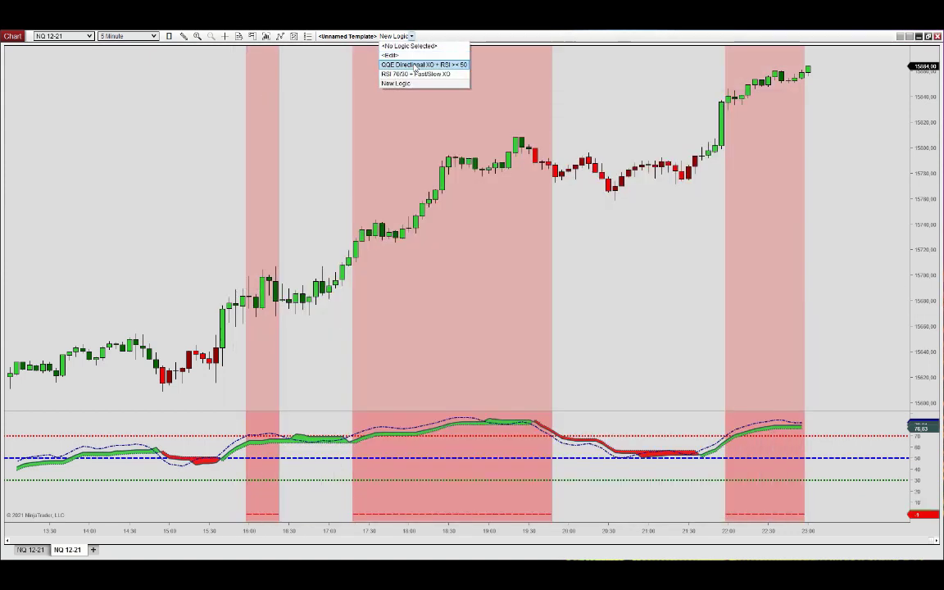
click(415, 74)
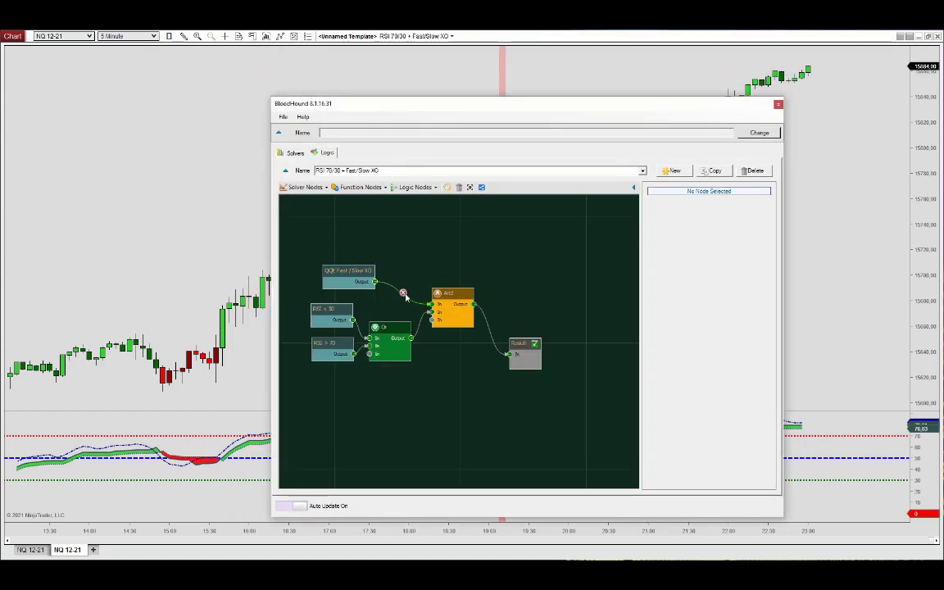
click(414, 35)
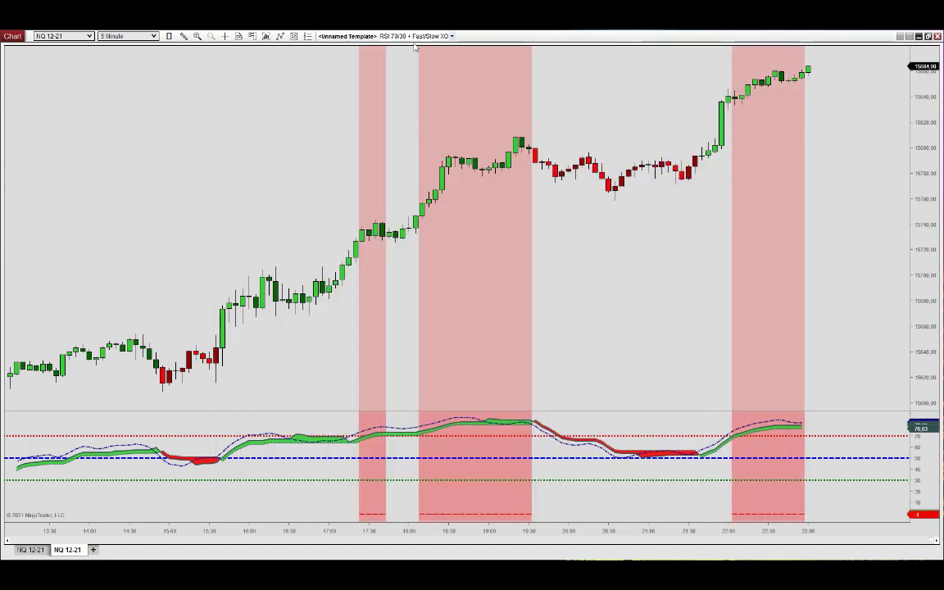
click(414, 35)
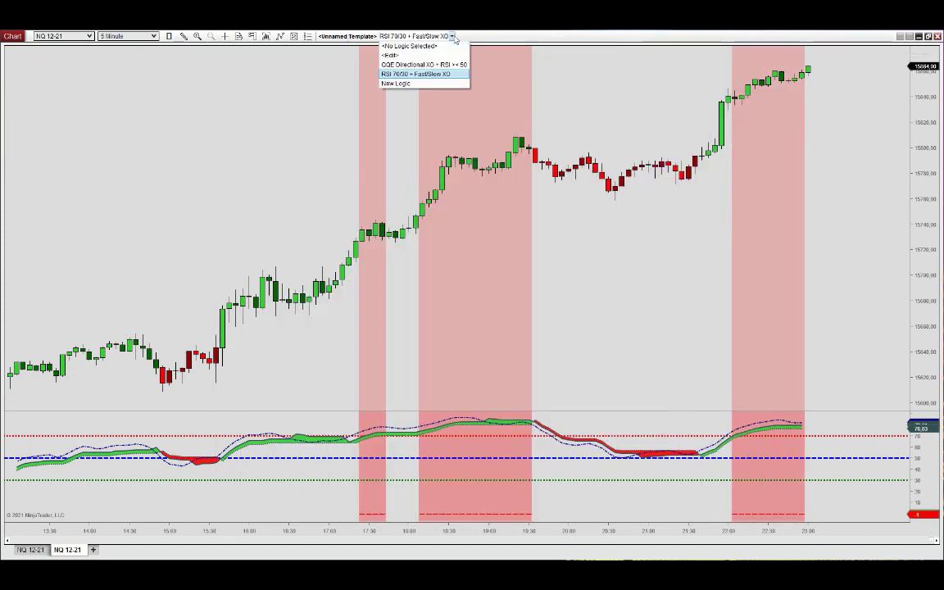
click(410, 83)
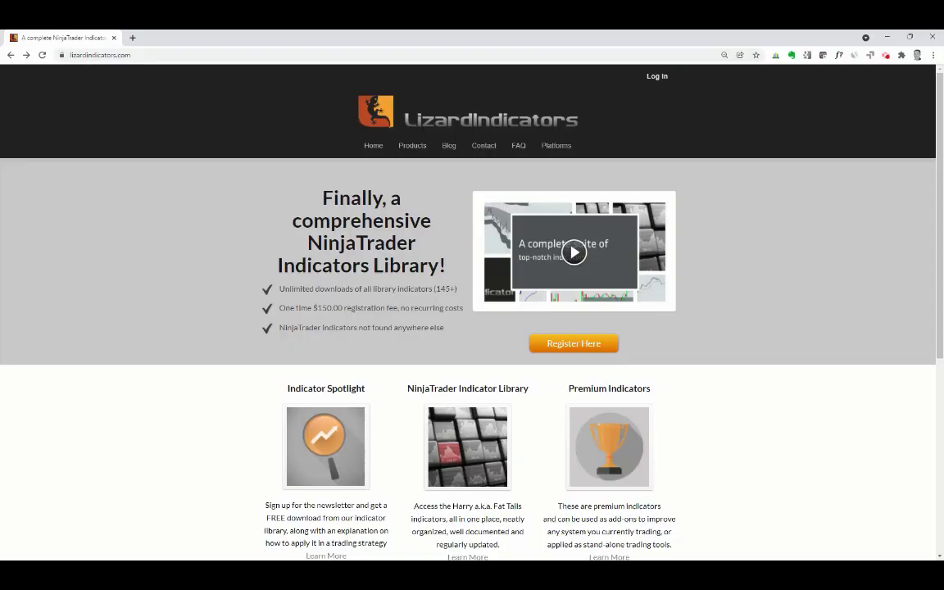
On the LizardIndicators website in the browser, open the Heikin Ashi page from the full indicator list and review it down to the download link
click(450, 442)
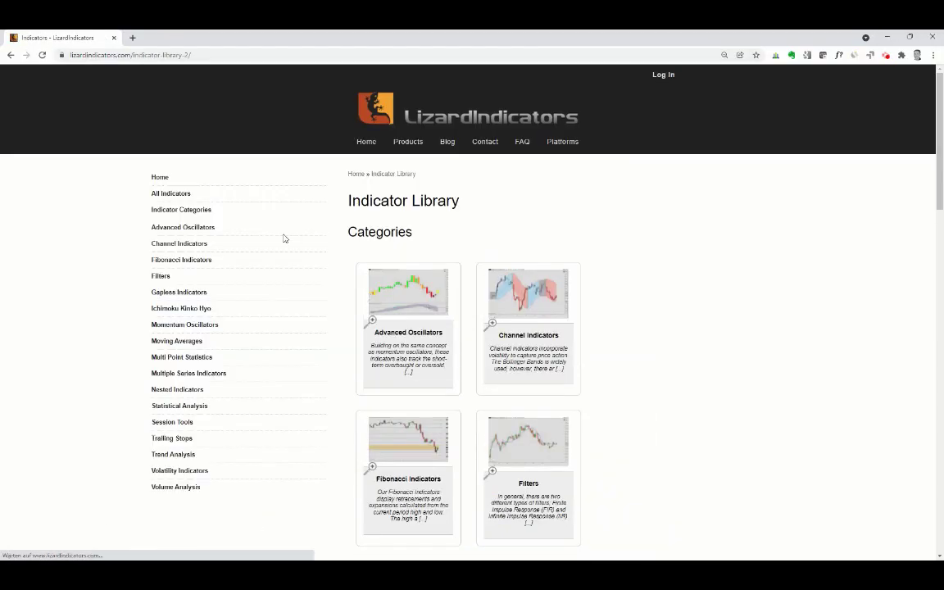
click(176, 196)
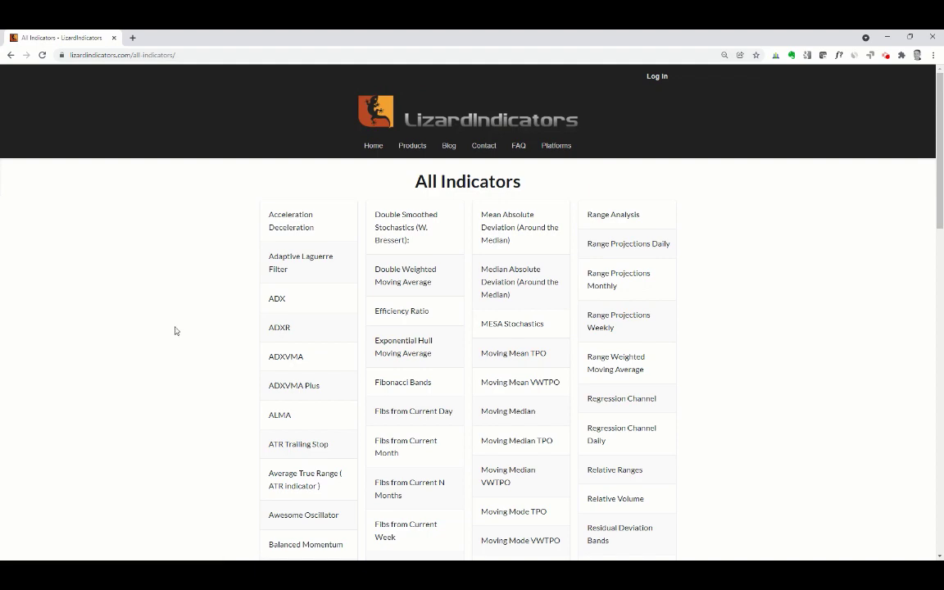
scroll(175, 332, down, 10)
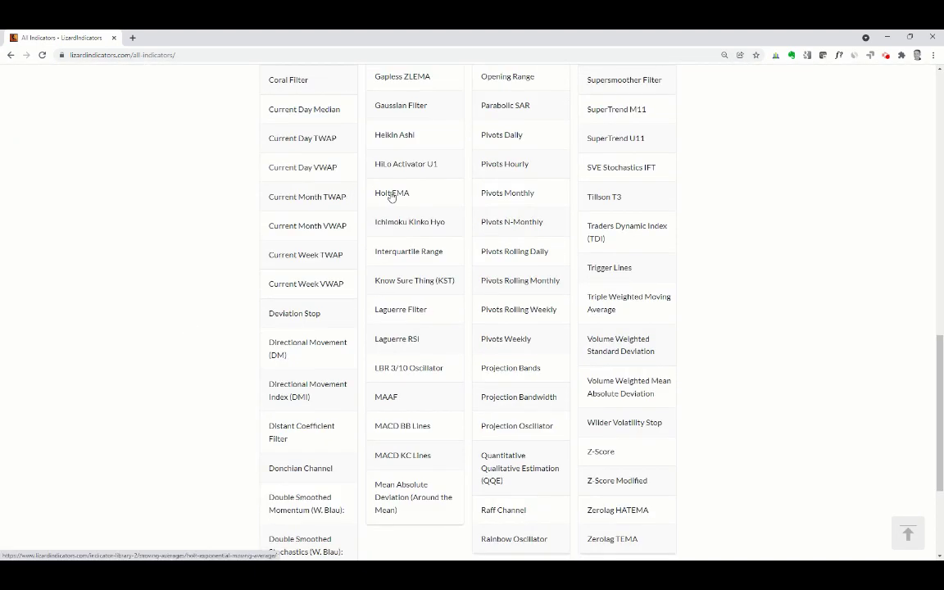
click(391, 137)
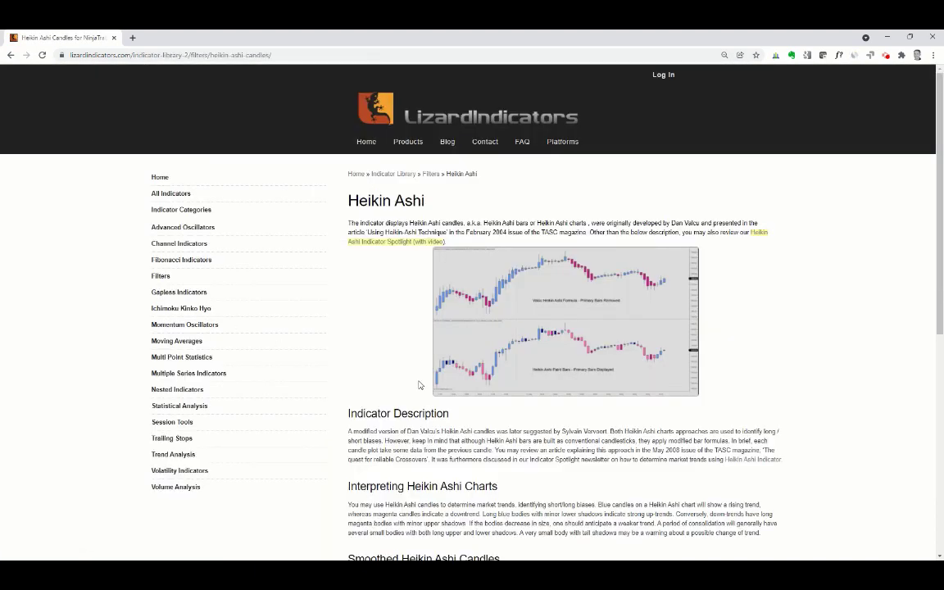
scroll(577, 443, down, 5)
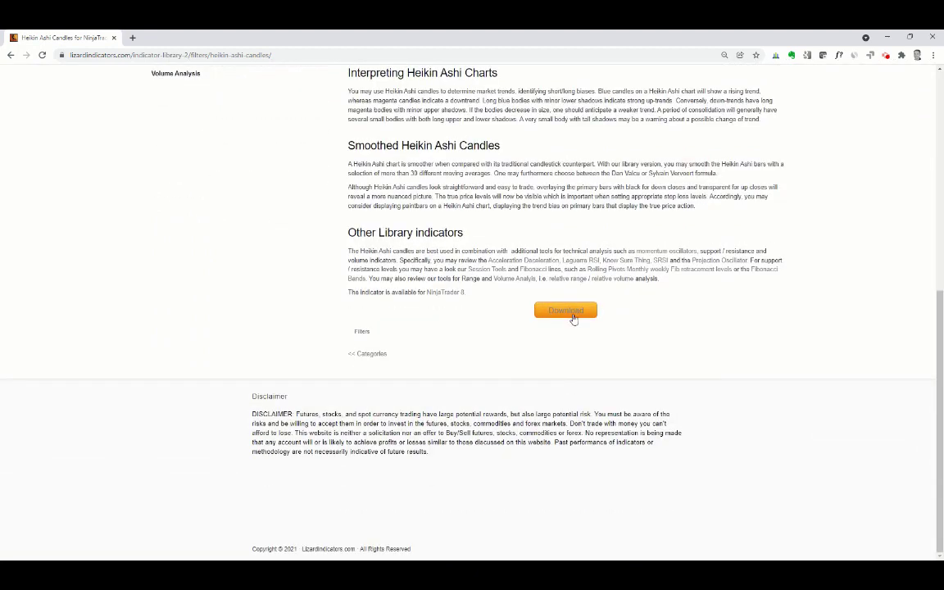
scroll(382, 314, up, 5)
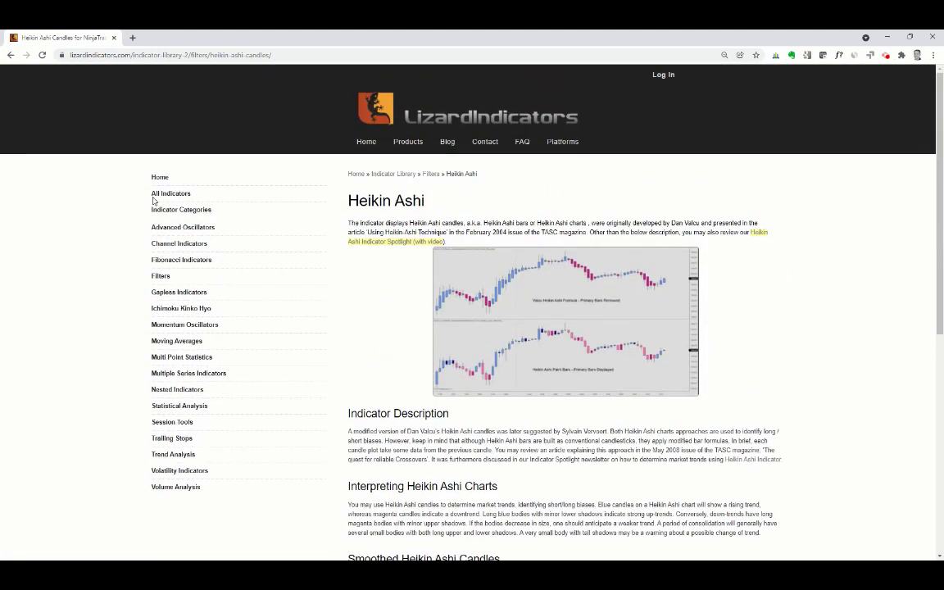
Open the LizardIndicators blog and browse to the article on using the Heikin Ashi indicator for market trends
click(447, 144)
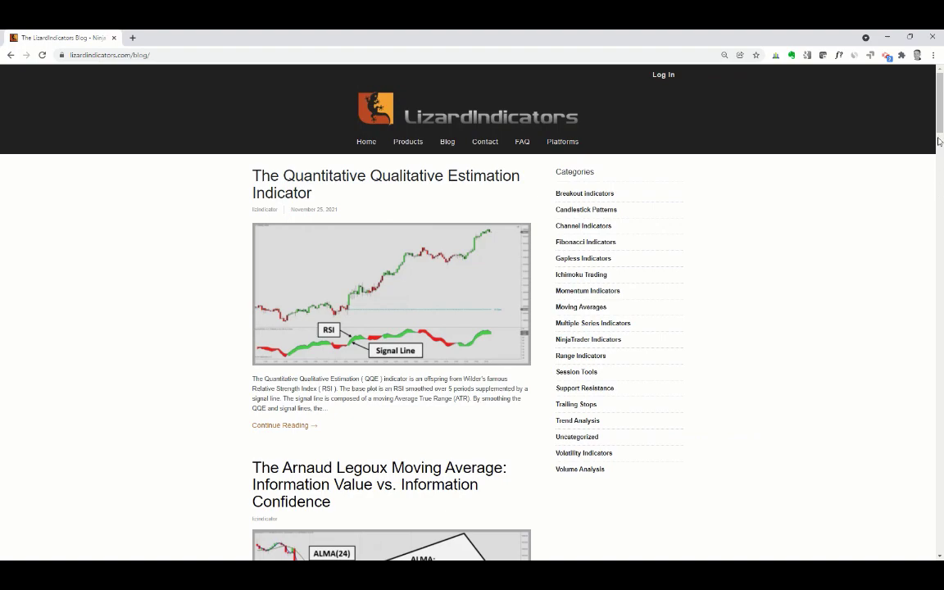
drag(940, 129, 940, 533)
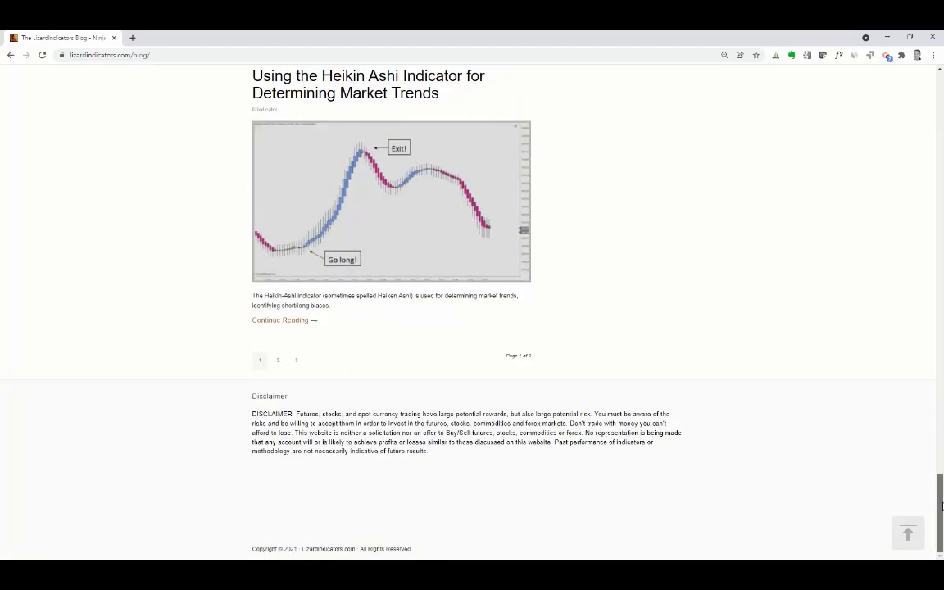